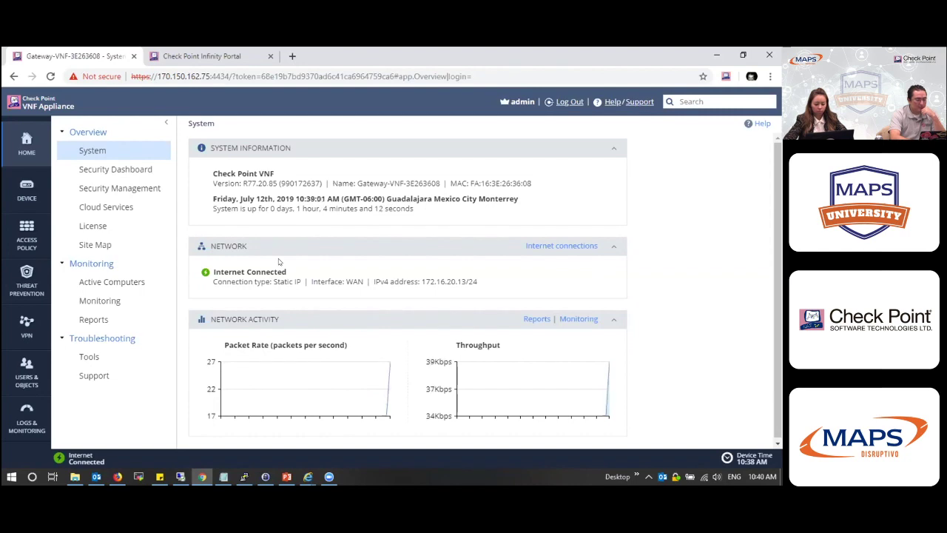
- Review the gateway's security dashboard, access policy control and firewall access policy rules
left_click(134, 169)
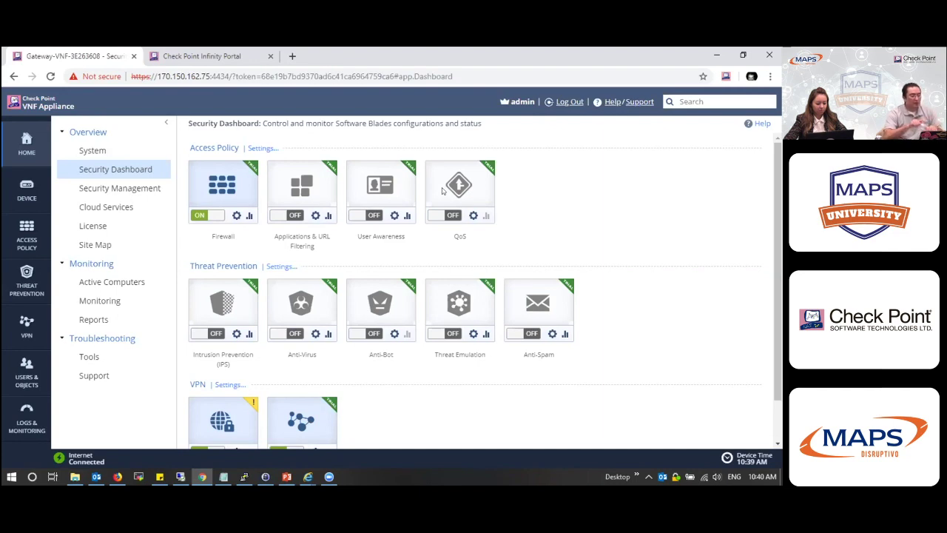
left_click(27, 236)
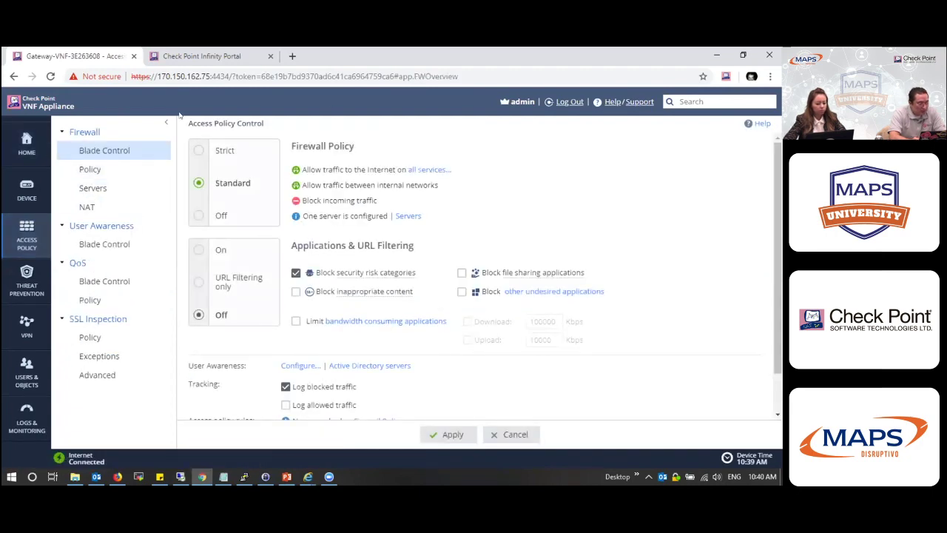
left_click(110, 170)
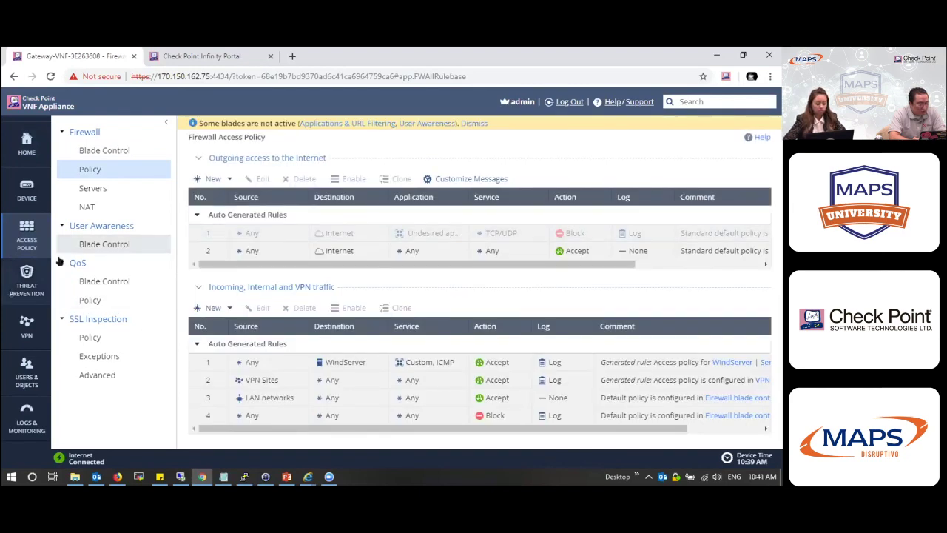
- Look up the gateway's site-to-site VPN sites and select the toNSAAS site
left_click(27, 322)
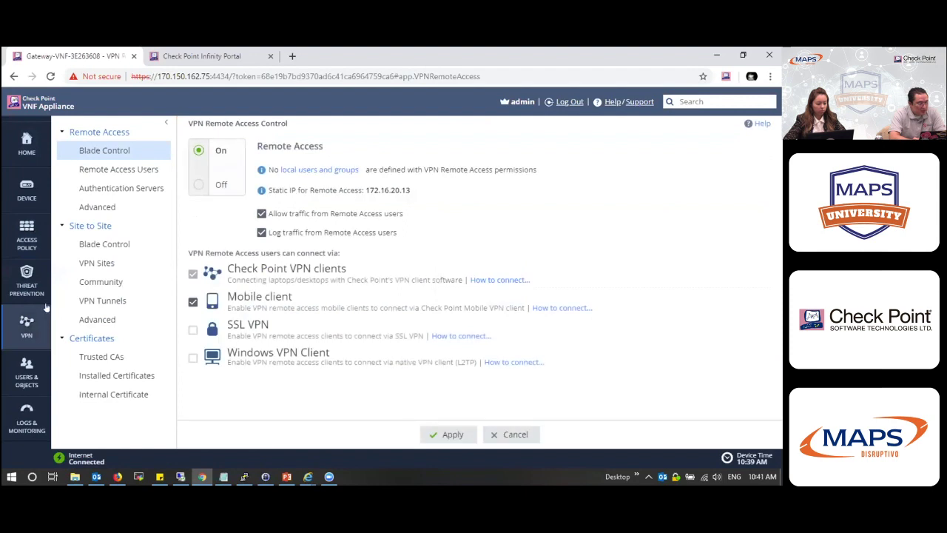
left_click(110, 243)
left_click(107, 262)
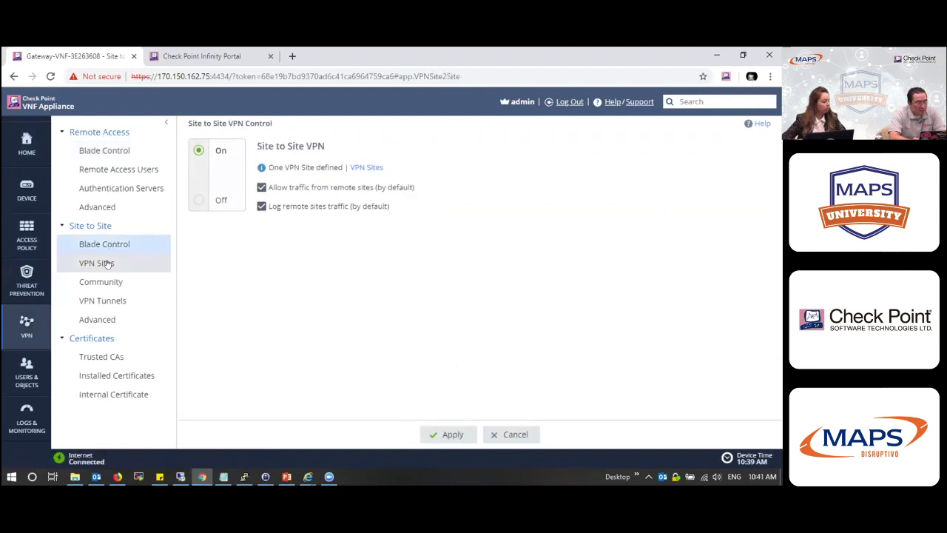
left_click(343, 188)
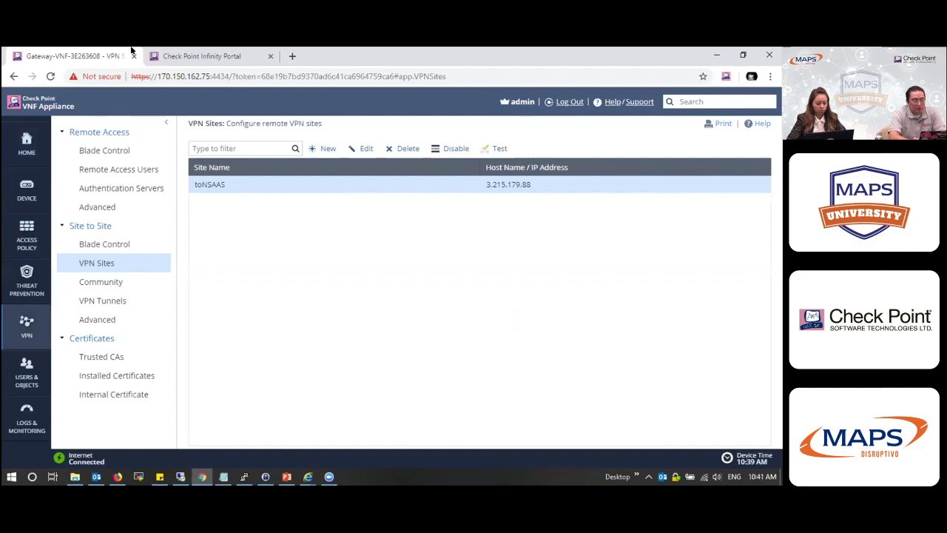
- Check the sites in the Check Point Infinity Portal and return to the gateway's VPN sites
left_click(154, 51)
left_click(545, 114)
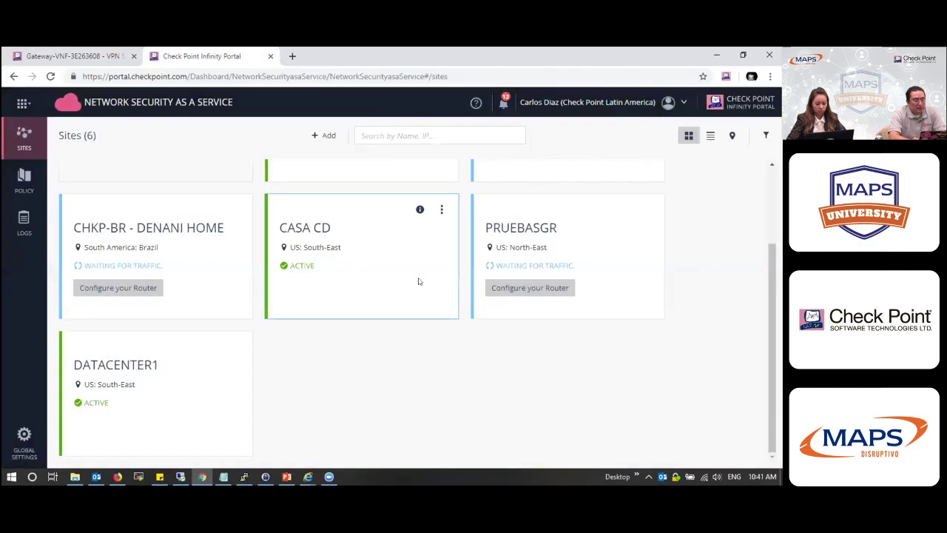
scroll(418, 281, "up", 3)
left_click(70, 56)
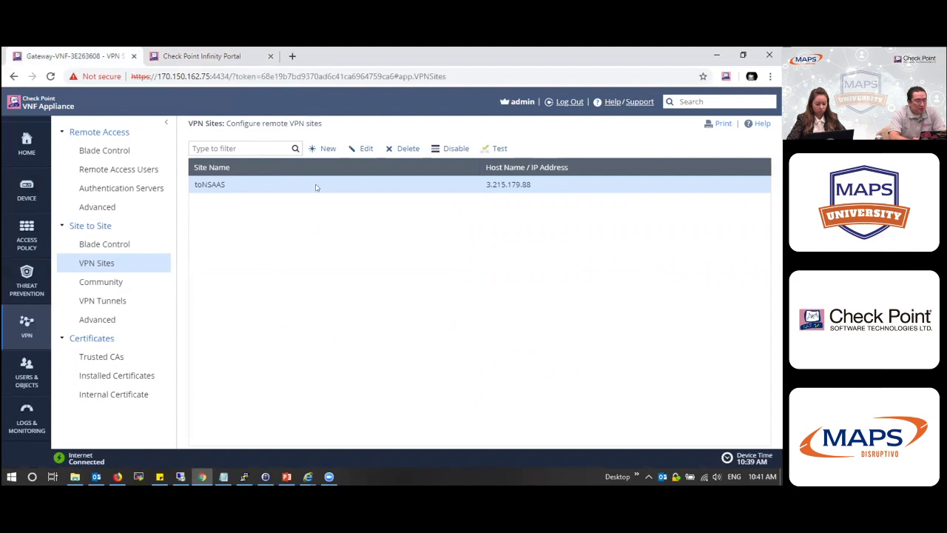
- Switch to the PuTTY session and list the gateway's VPN security associations with menu options 1 and 2
left_click(244, 476)
type("1")
key("Return")
type("2")
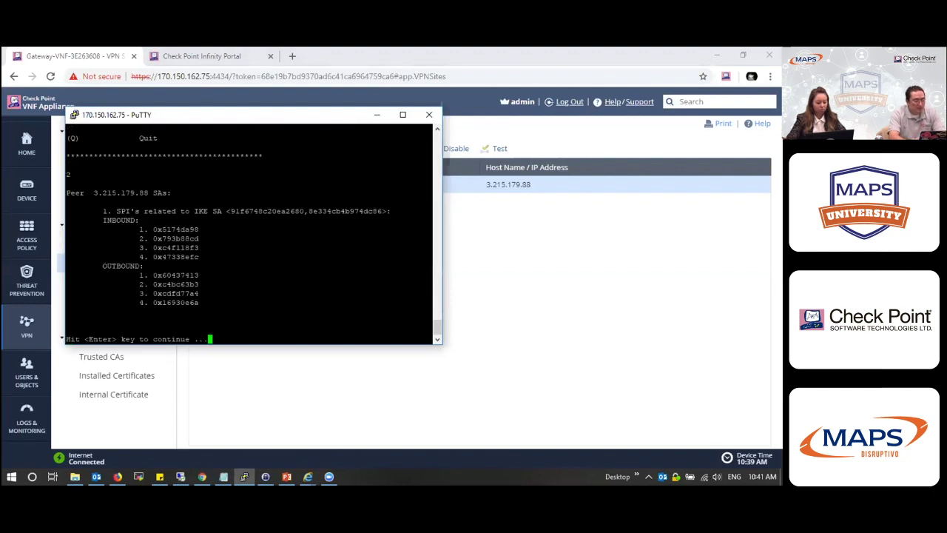
- Return to the gateway's web interface, show its security logs and refresh them
left_click(621, 271)
left_click(26, 411)
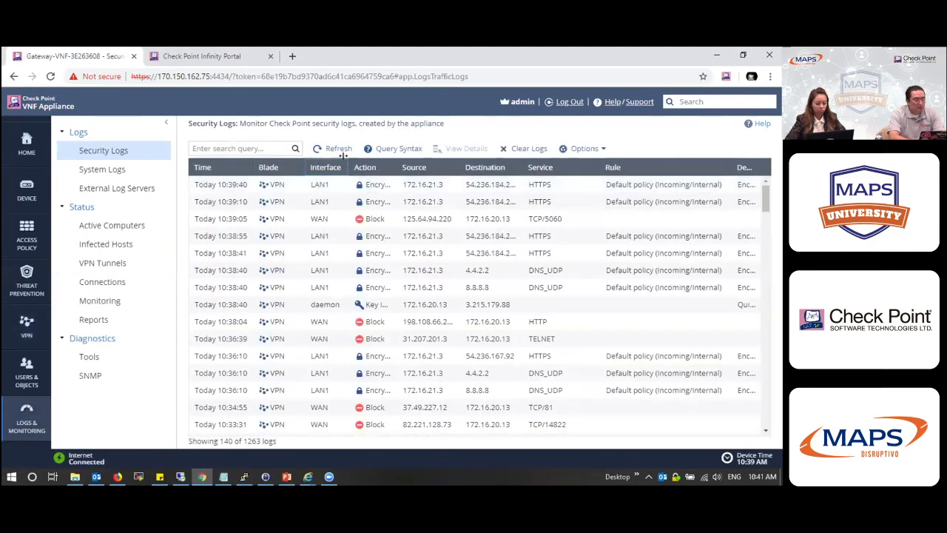
left_click(340, 148)
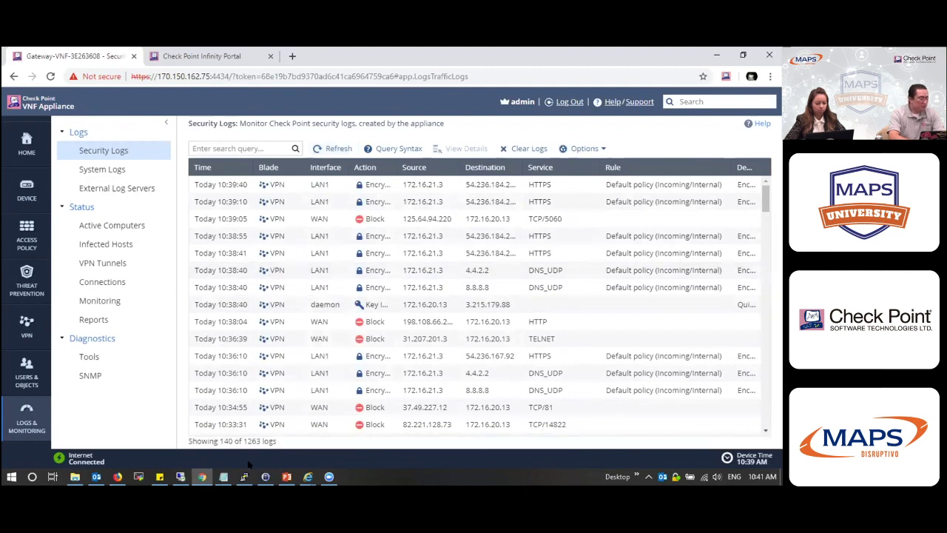
left_click(181, 477)
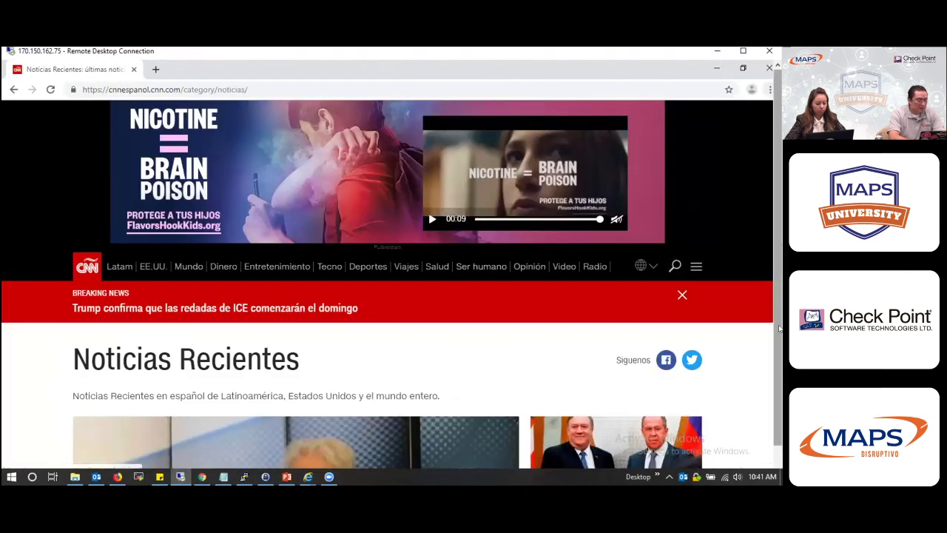
left_click(776, 348)
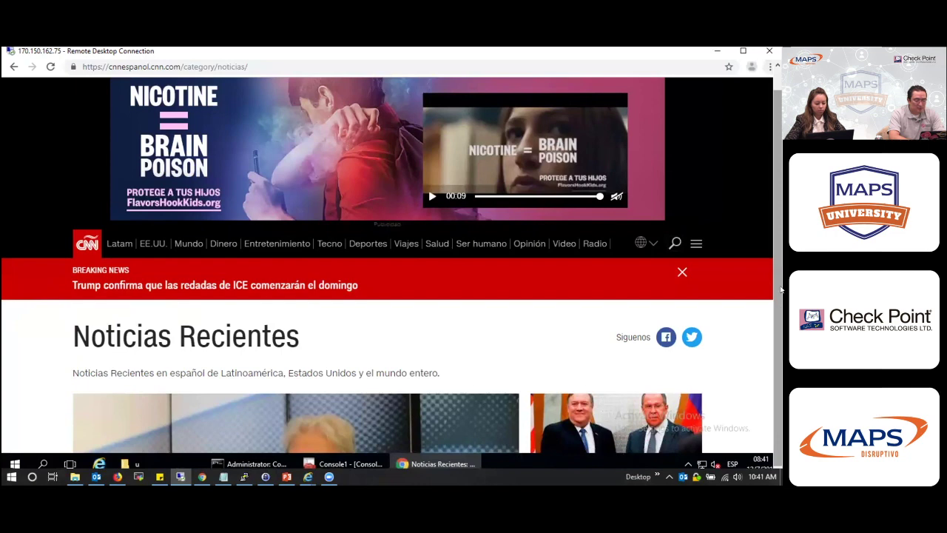
scroll(781, 290, "up", 1)
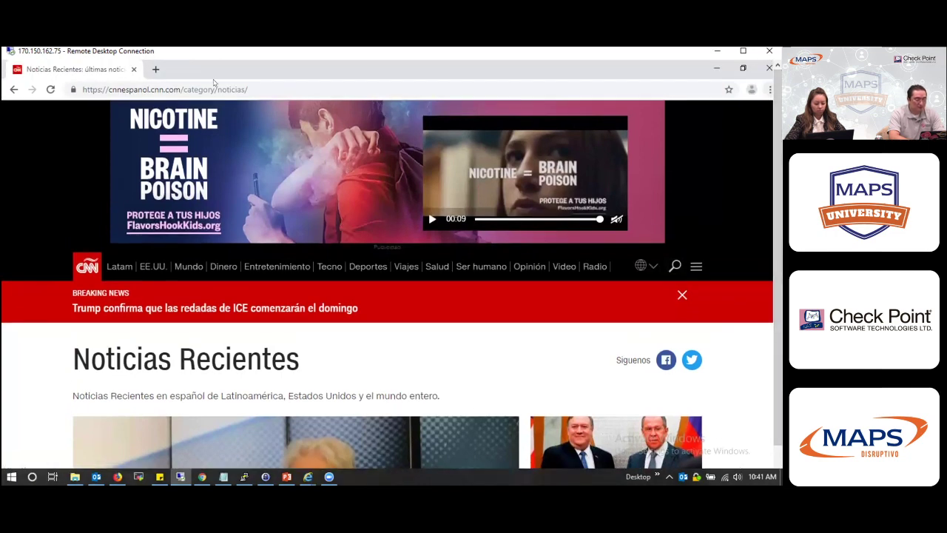
left_click(156, 69)
type("www")
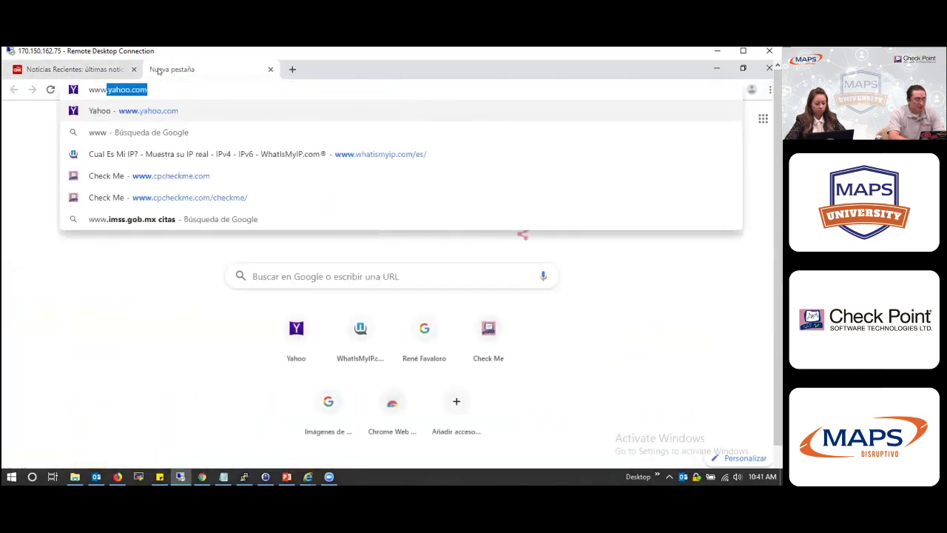
type(".y")
key("Return")
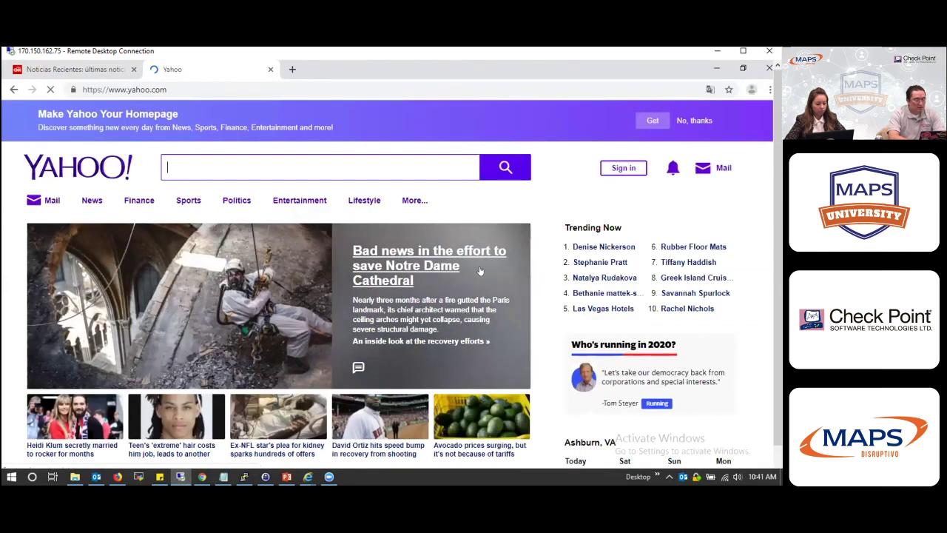
- Leave the Remote Desktop session and look over the site cards in the Infinity Portal
left_click(716, 52)
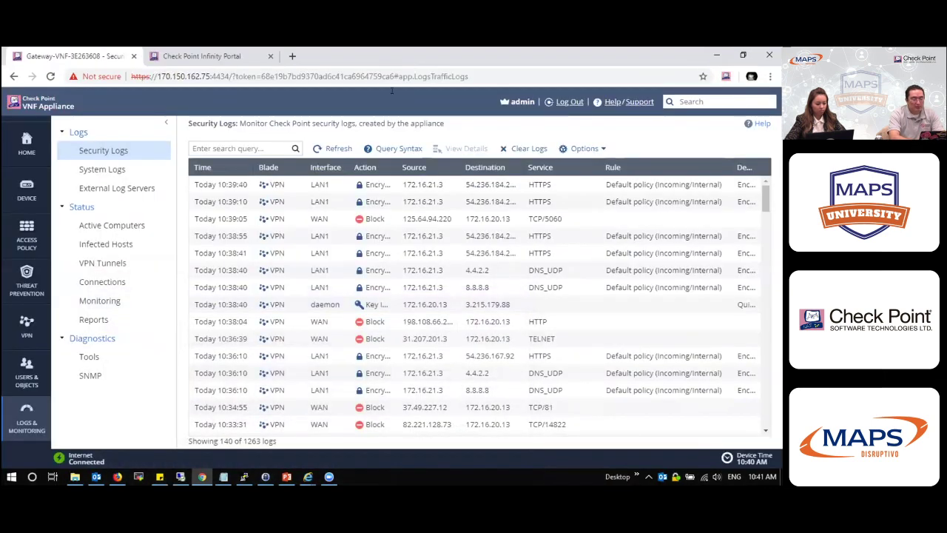
key("ctrl+Tab")
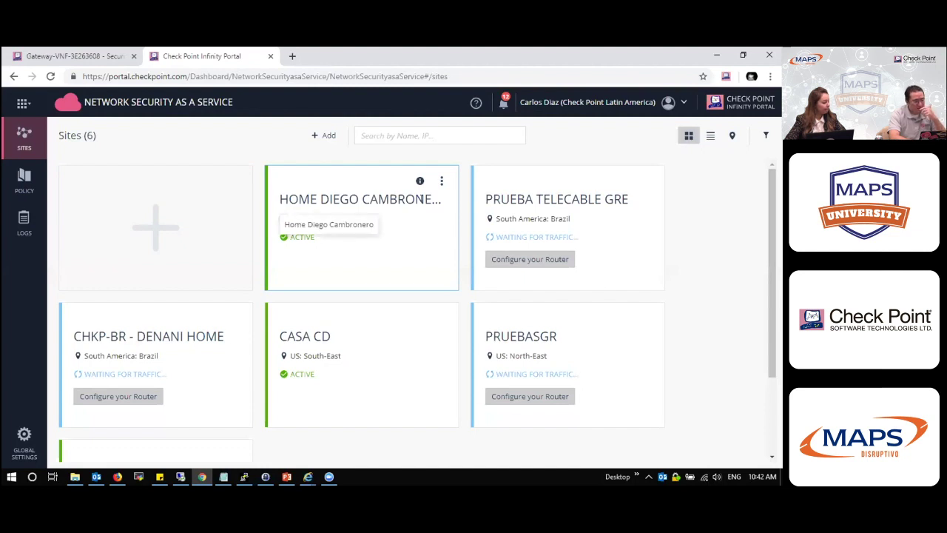
scroll(511, 279, "down", 2)
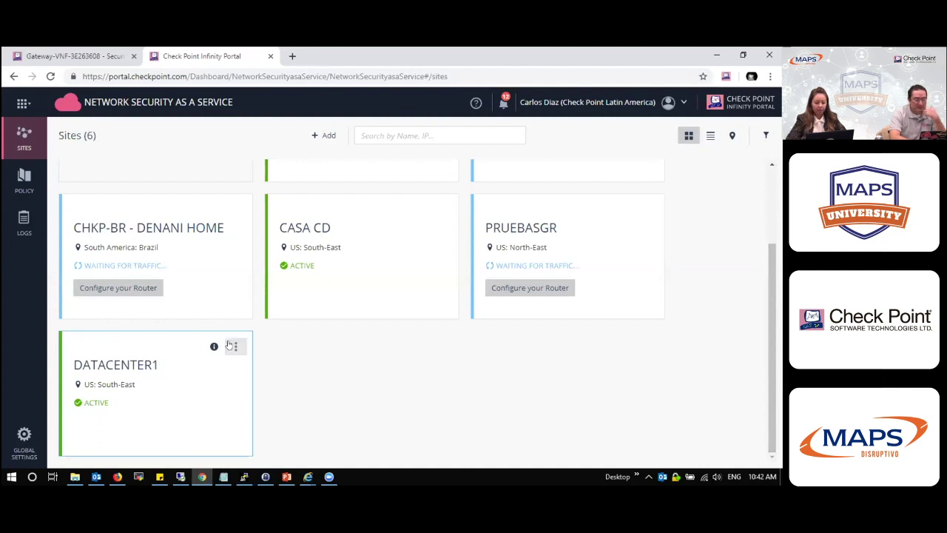
scroll(169, 289, "up", 2)
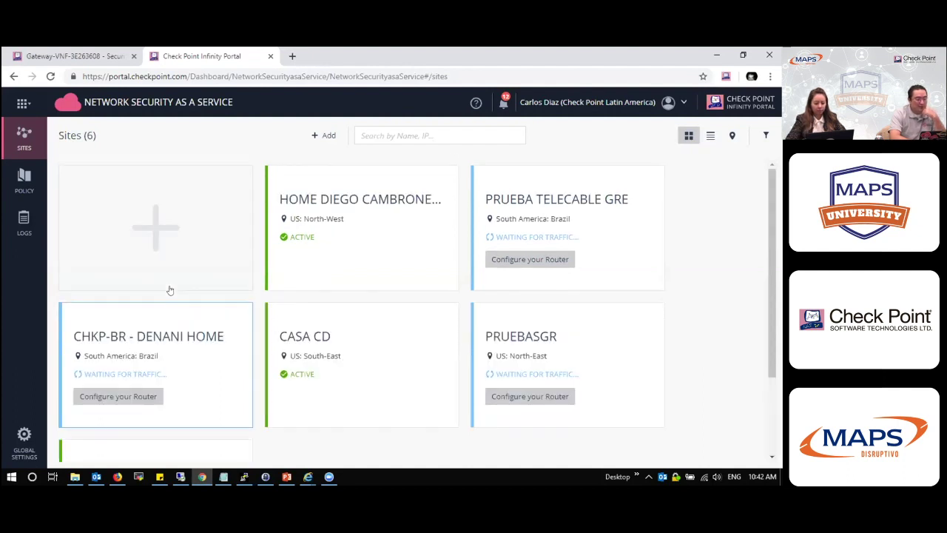
- Start a new site named Maps and fill in its site address from the suggested addresses
left_click(213, 241)
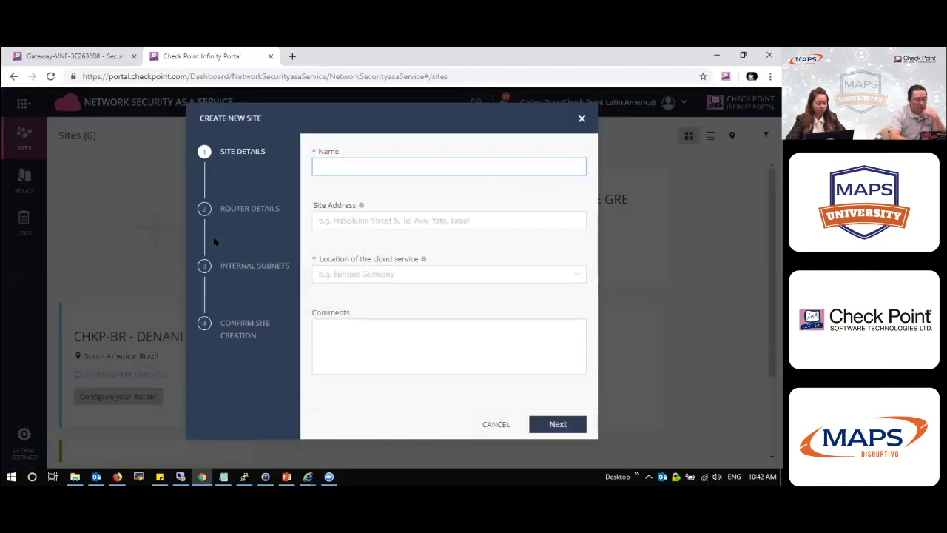
type("Maps")
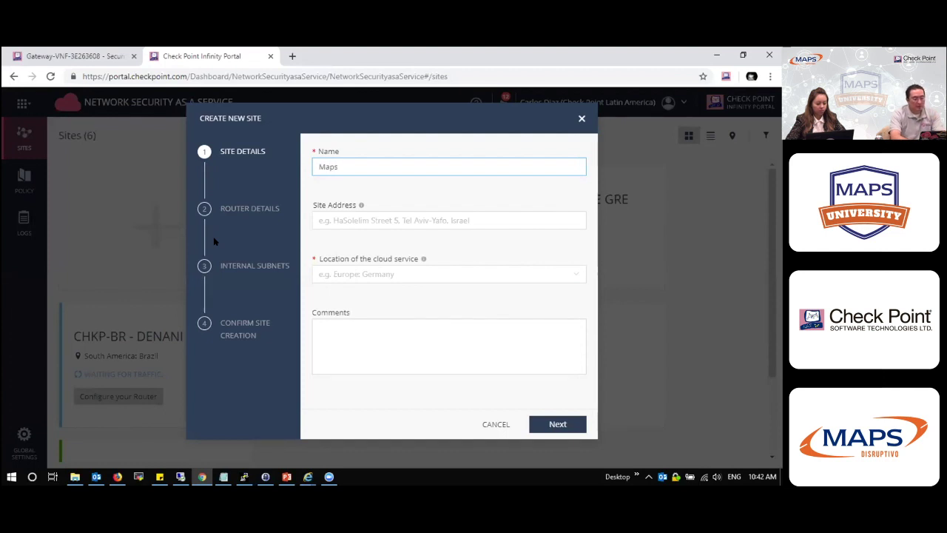
key("Tab")
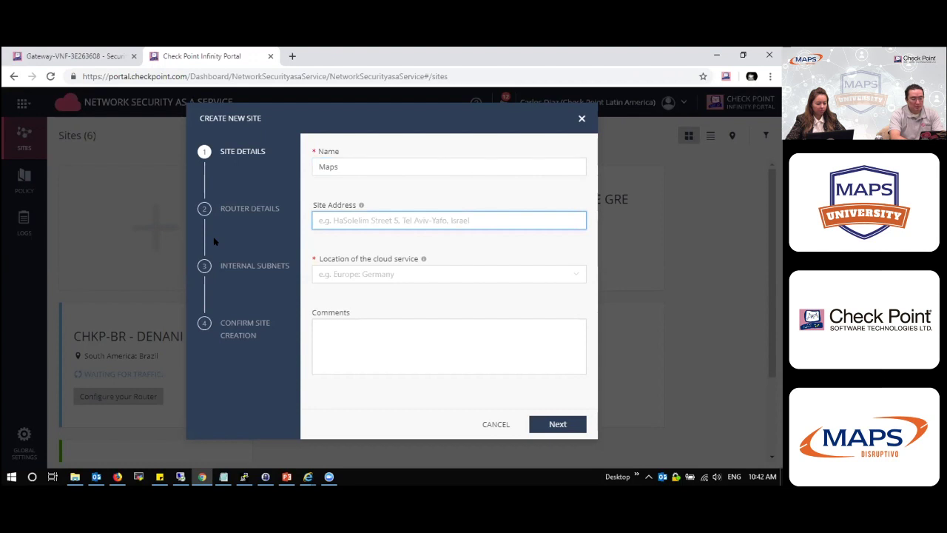
type("avenida urb")
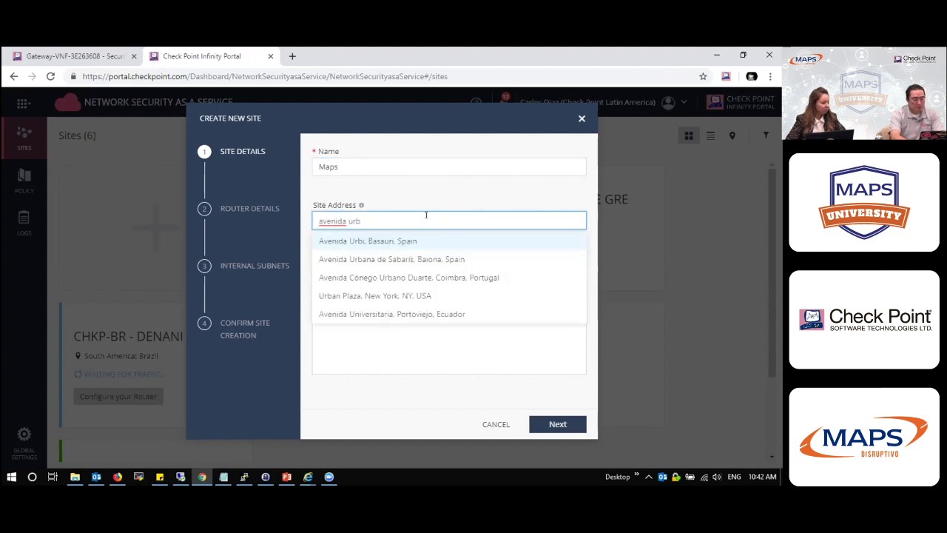
key("BackSpace")
key("BackSpace")
key("BackSpace")
type("univ")
left_click(462, 236)
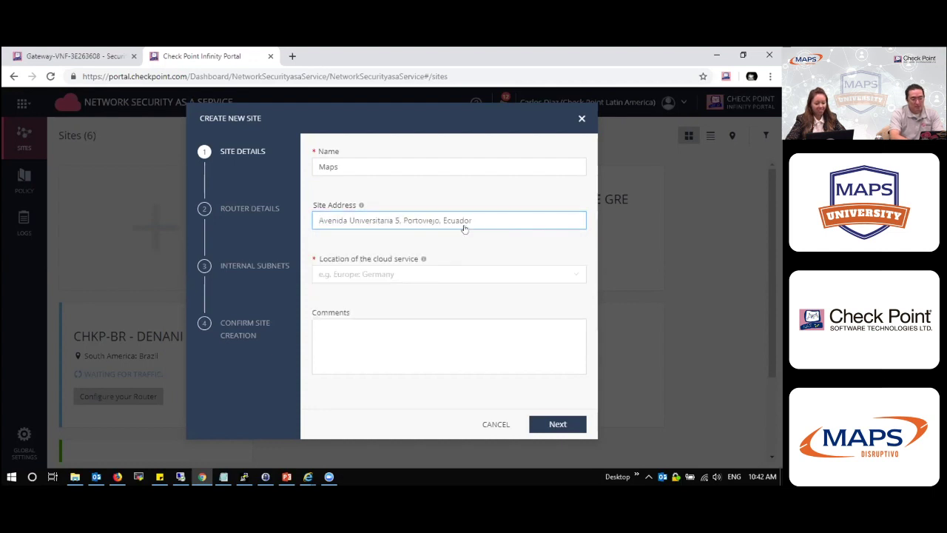
- Set the cloud service location to US: South-East, add the comment "Sitio Maps" and proceed to the router details
left_click(486, 277)
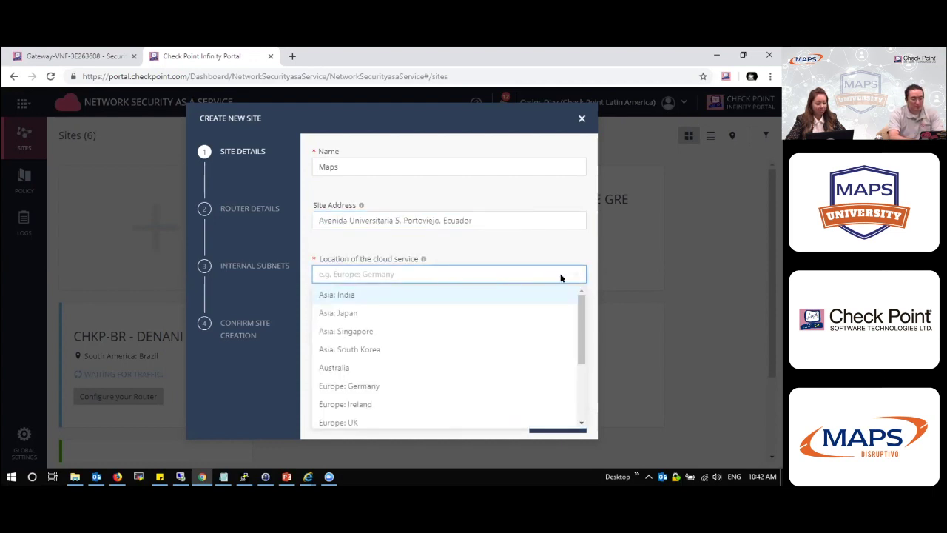
left_click_drag(583, 320, 588, 364)
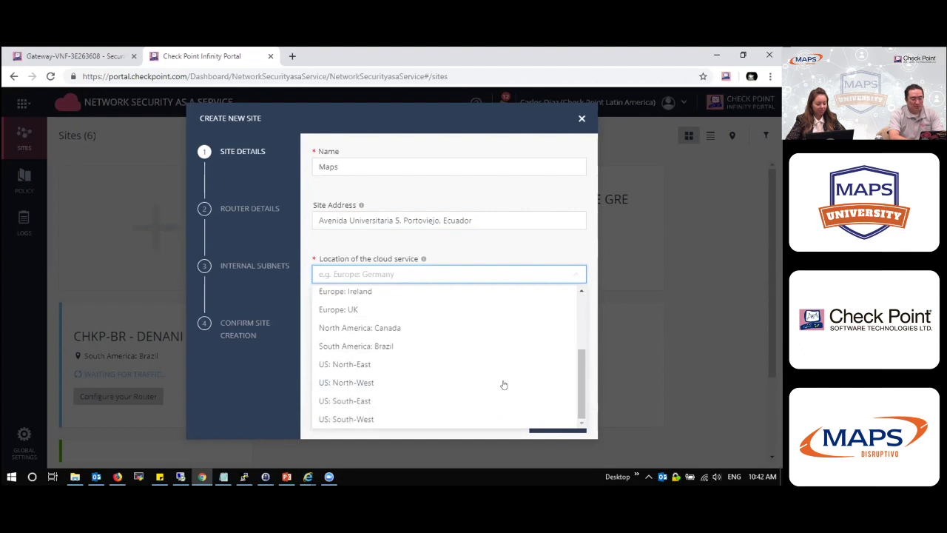
left_click(407, 398)
left_click(403, 354)
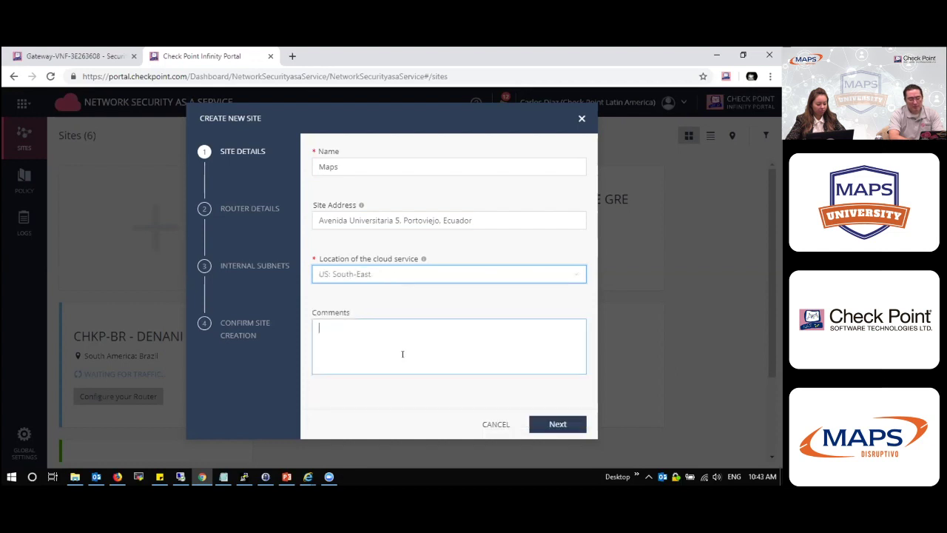
type("S")
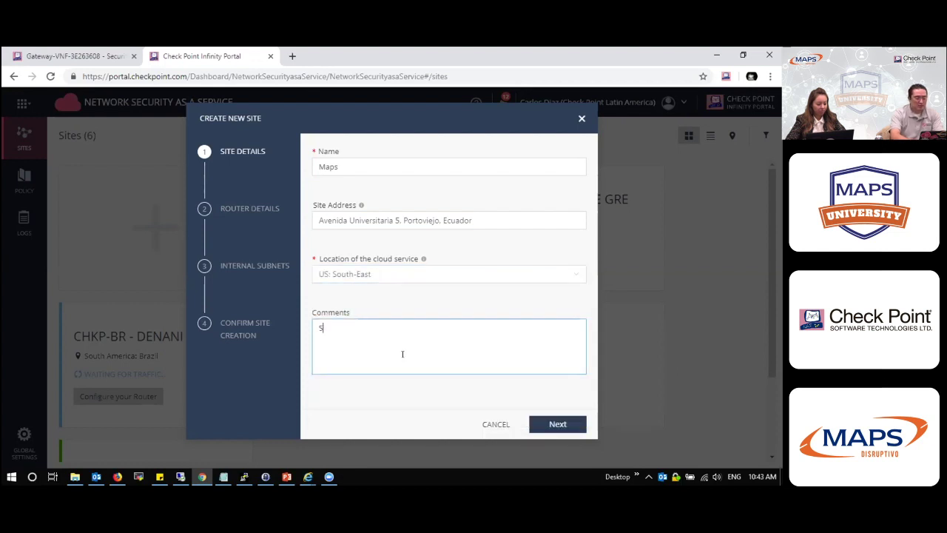
type("itio Maps")
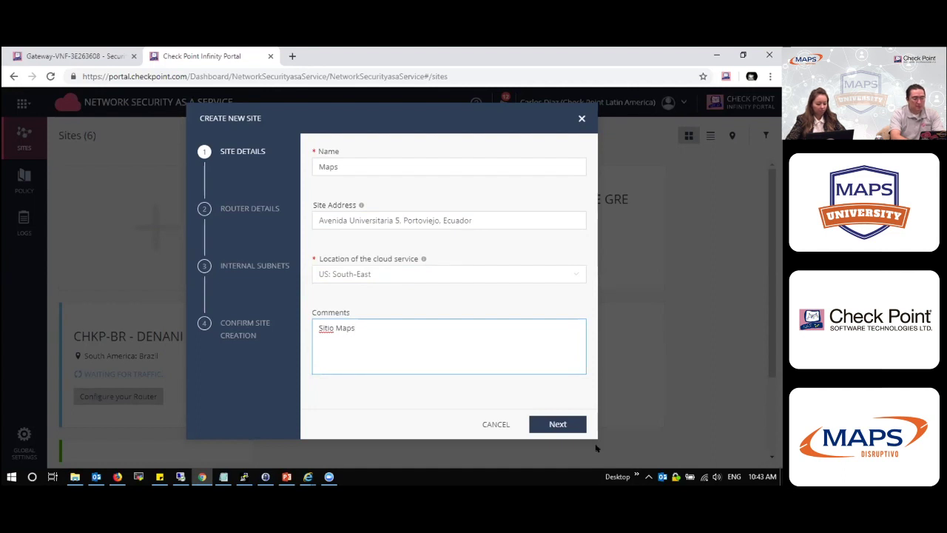
left_click(571, 432)
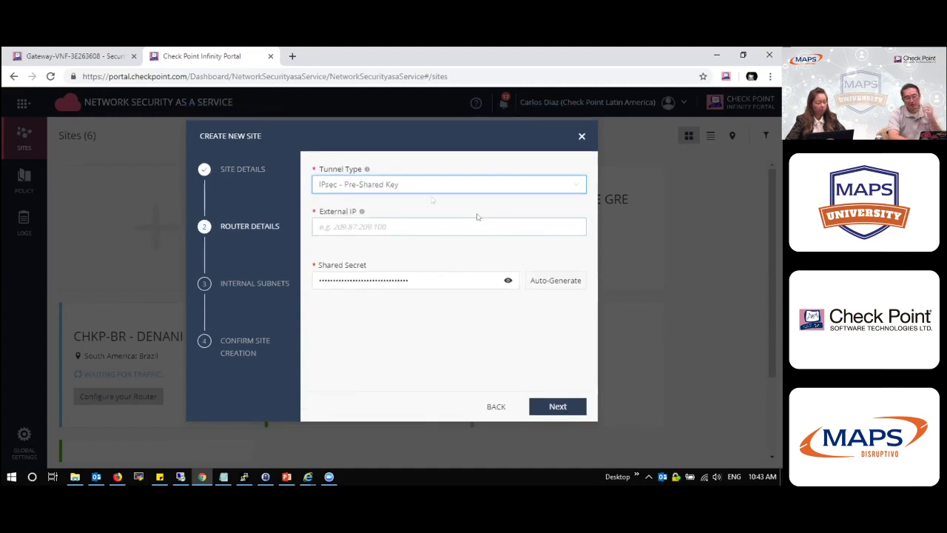
- Try GRE as the tunnel type and set it back to IPsec - Pre-Shared Key
left_click(455, 185)
left_click(411, 219)
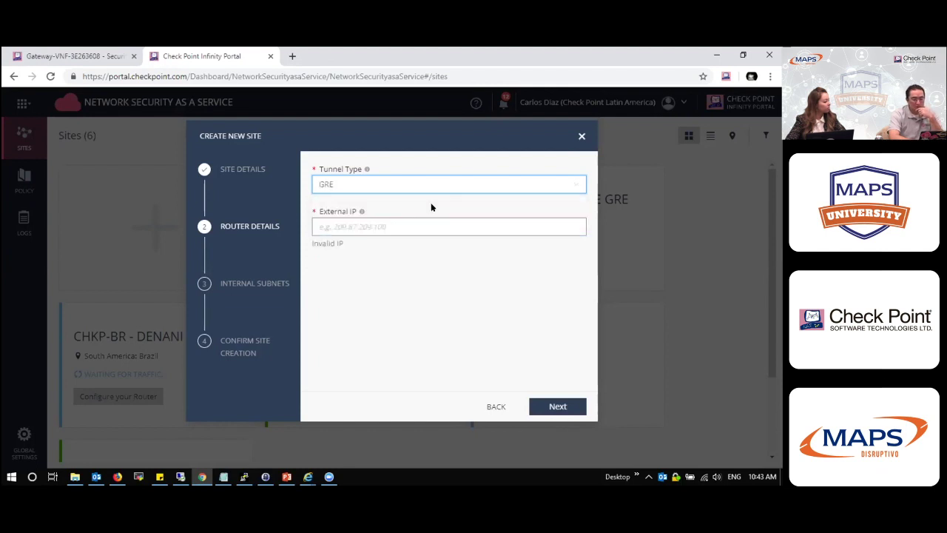
left_click(439, 190)
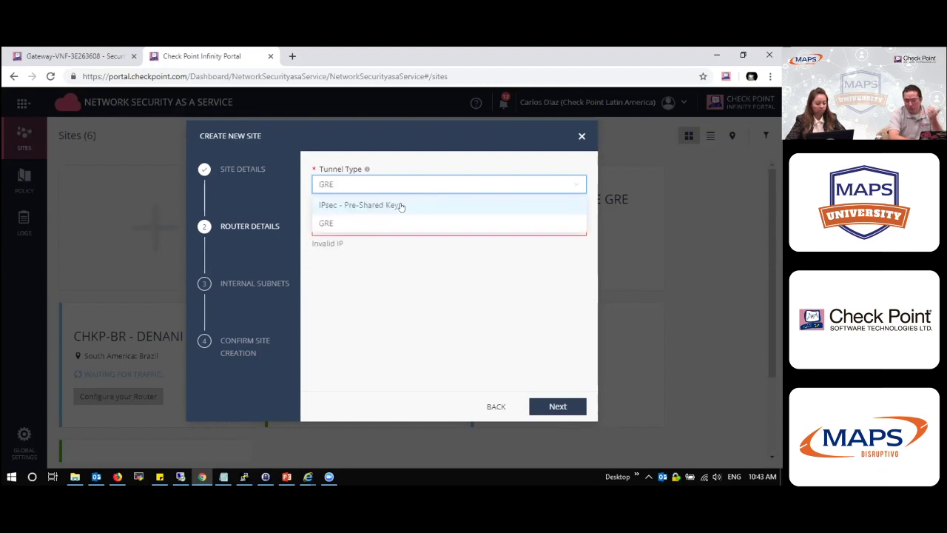
left_click(400, 206)
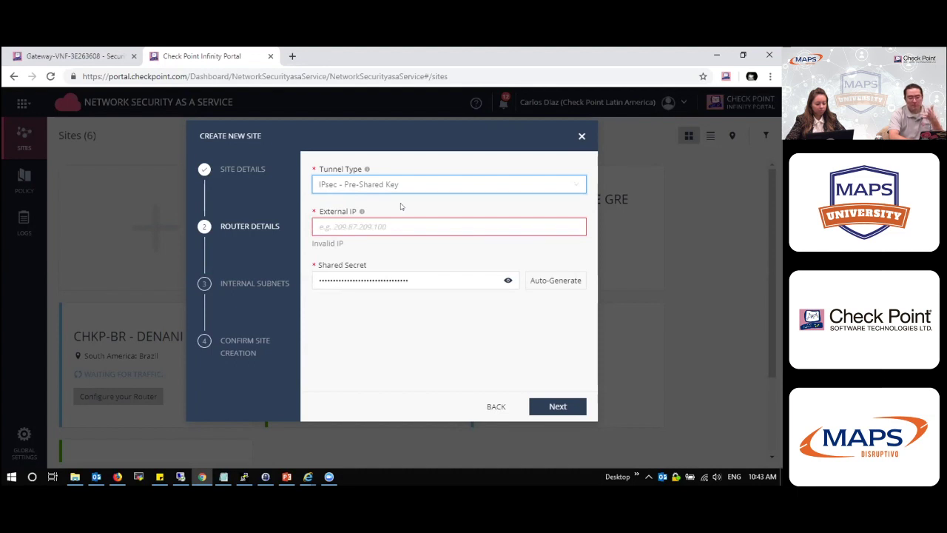
- Enter 189.167.45.93 as the external IP, reveal the generated shared secret and proceed to the internal subnets
left_click(399, 227)
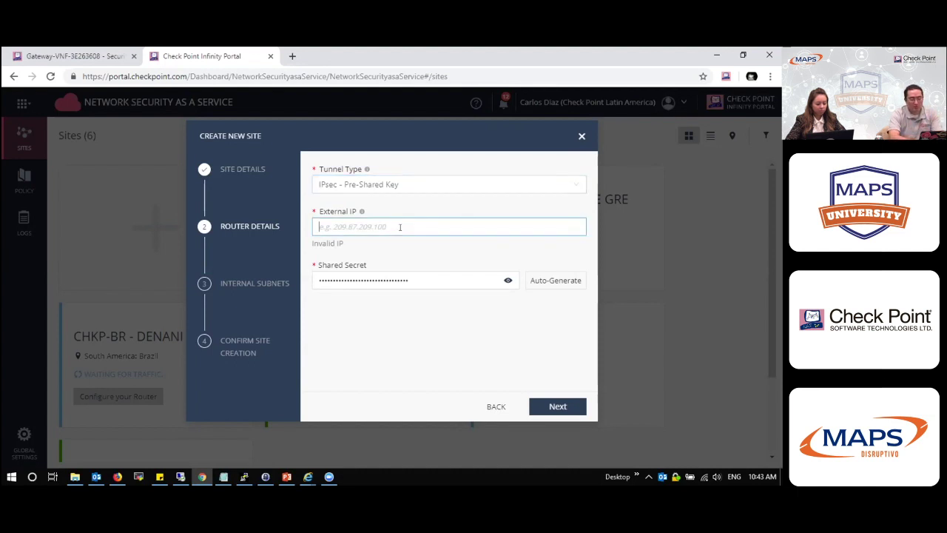
type("189.")
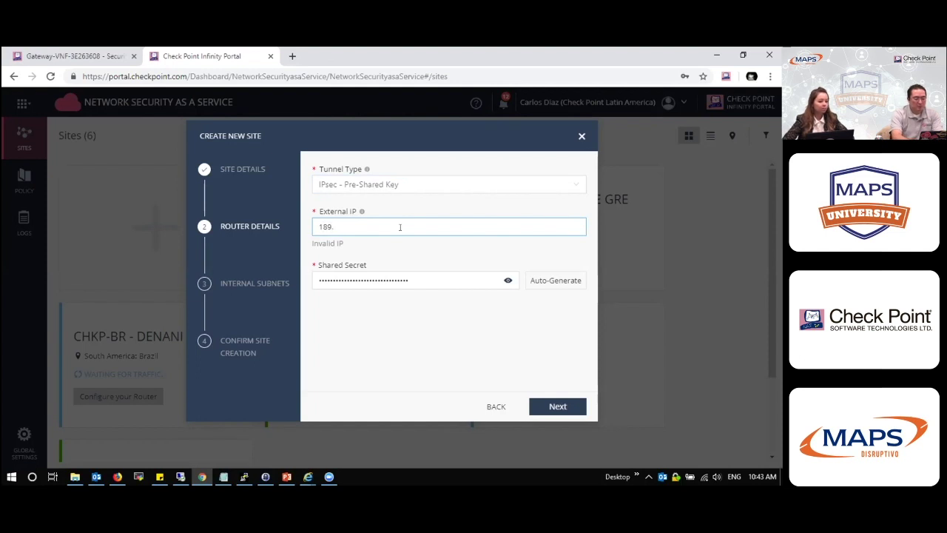
type("1")
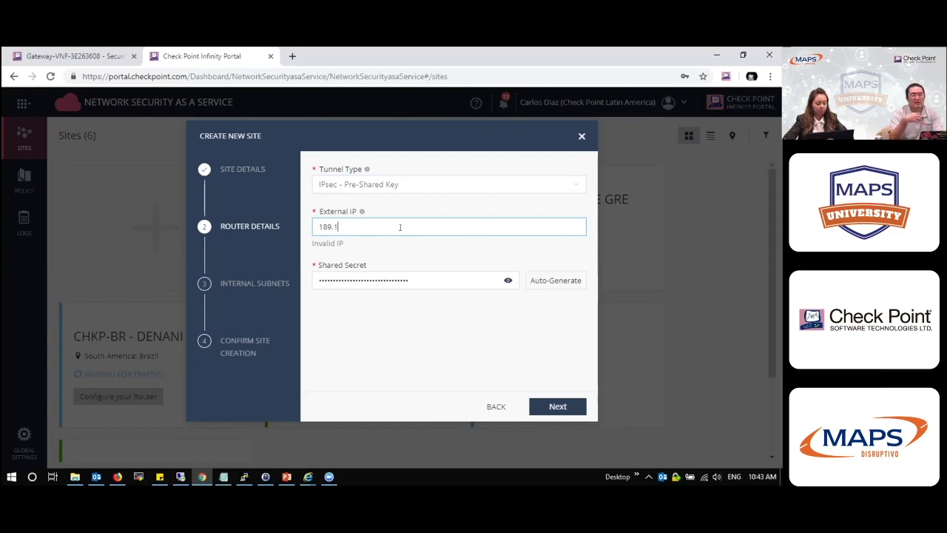
type("67.45.93")
left_click(508, 281)
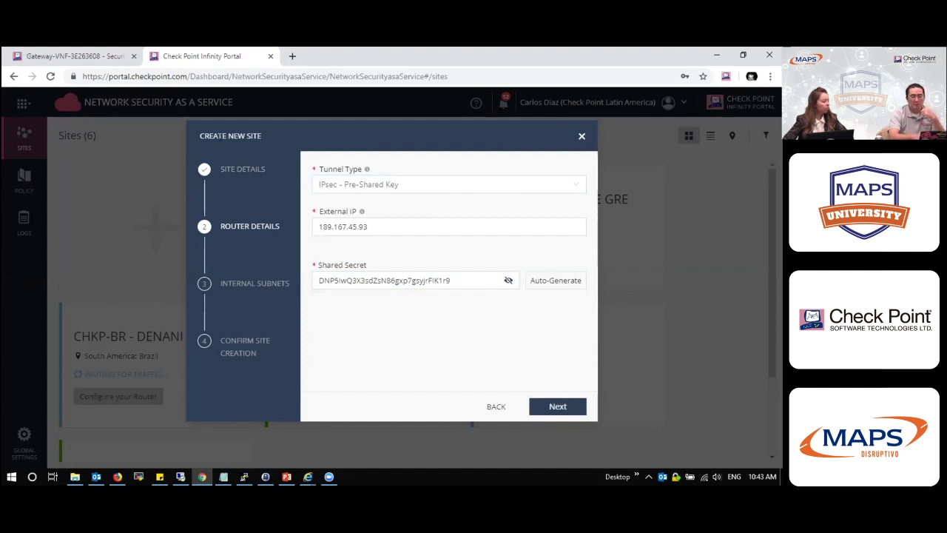
left_click(575, 406)
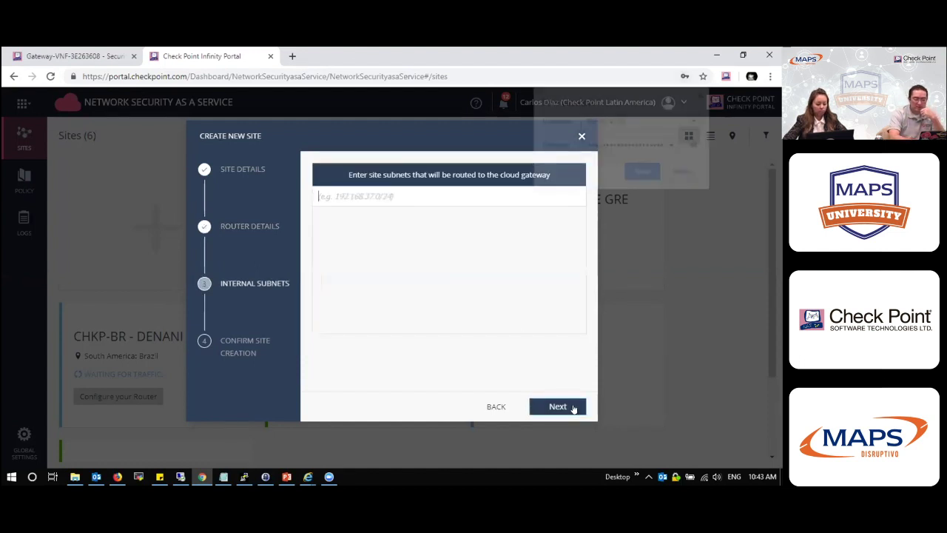
- Enter 192.168.36.0/24 as the subnet routed to the cloud gateway and close the new site form without creating the site
left_click(390, 193)
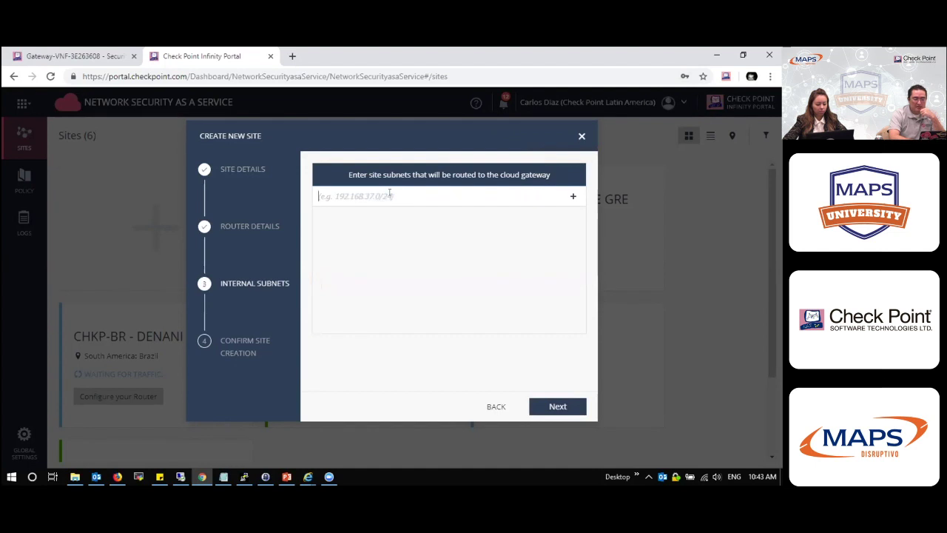
type("1")
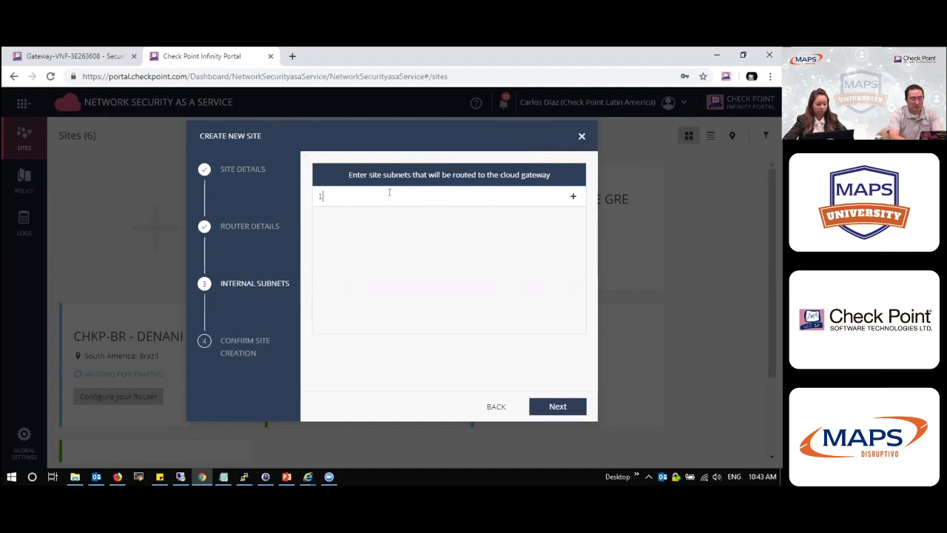
type("92.168")
key("BackSpace")
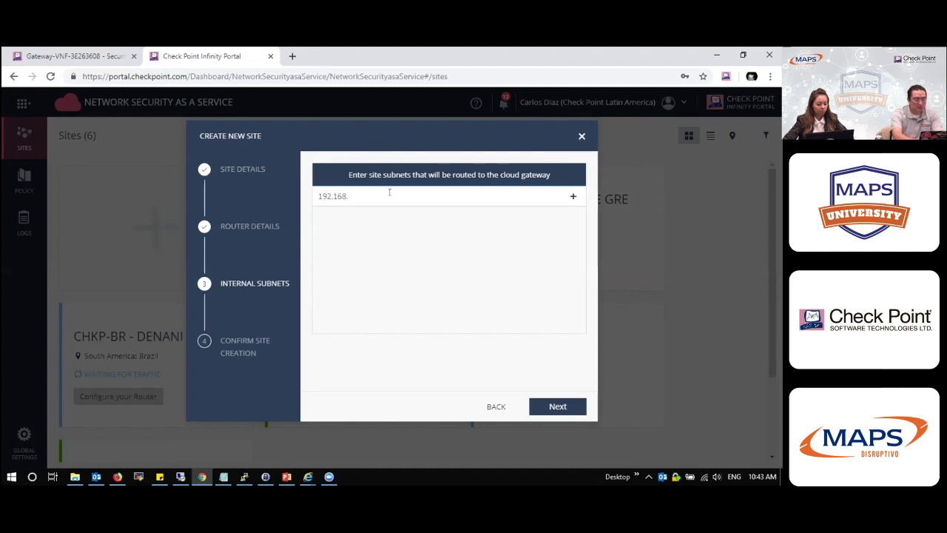
type("8.36.0/25")
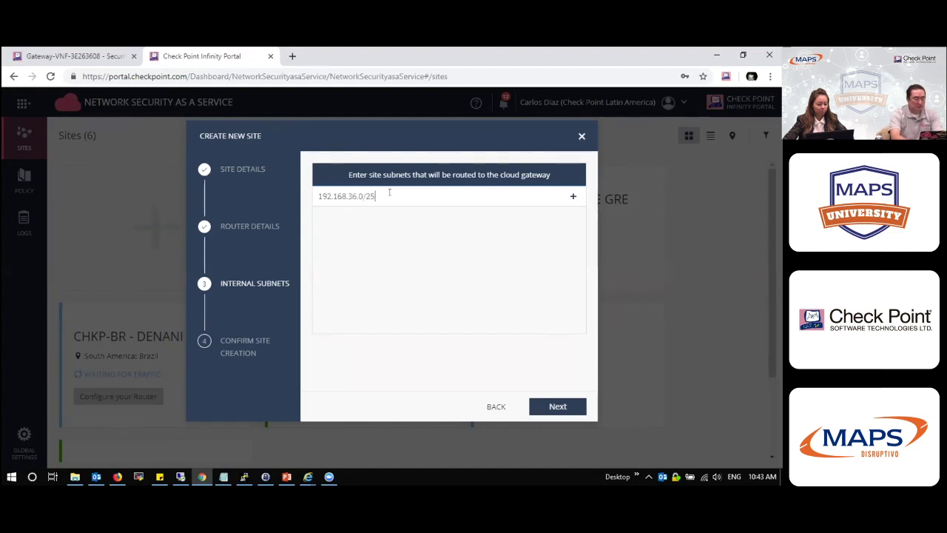
key("BackSpace")
type("4")
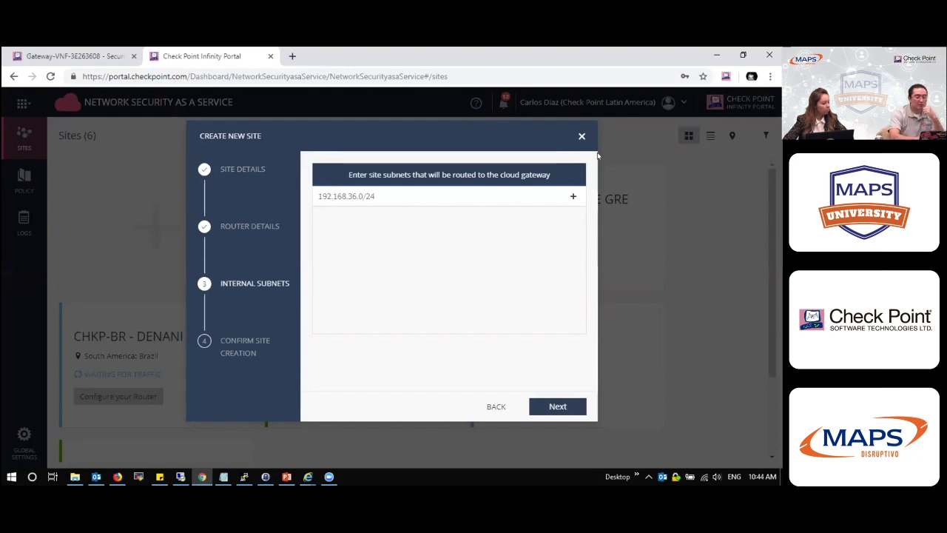
left_click(581, 136)
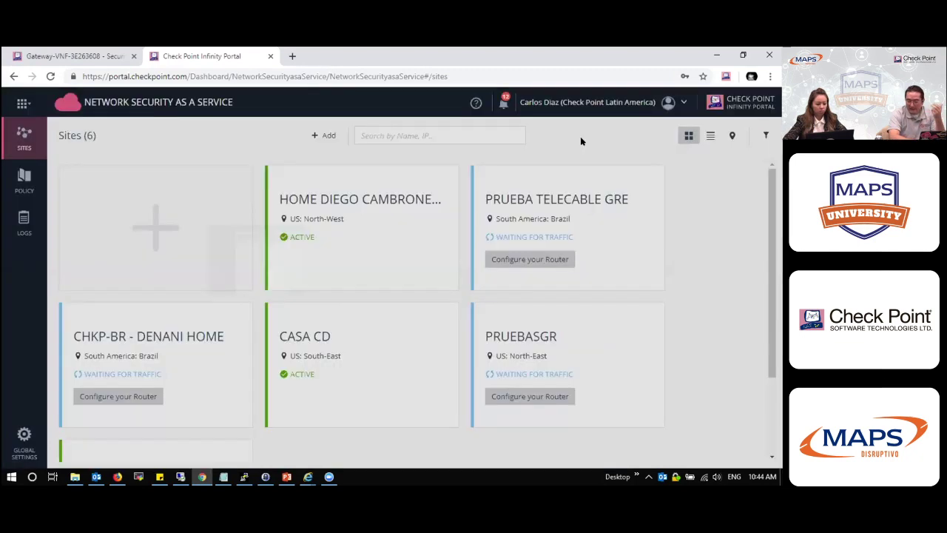
- View the site details of DataCenter1 and close them
scroll(552, 315, "down", 2)
mouse_move(205, 356)
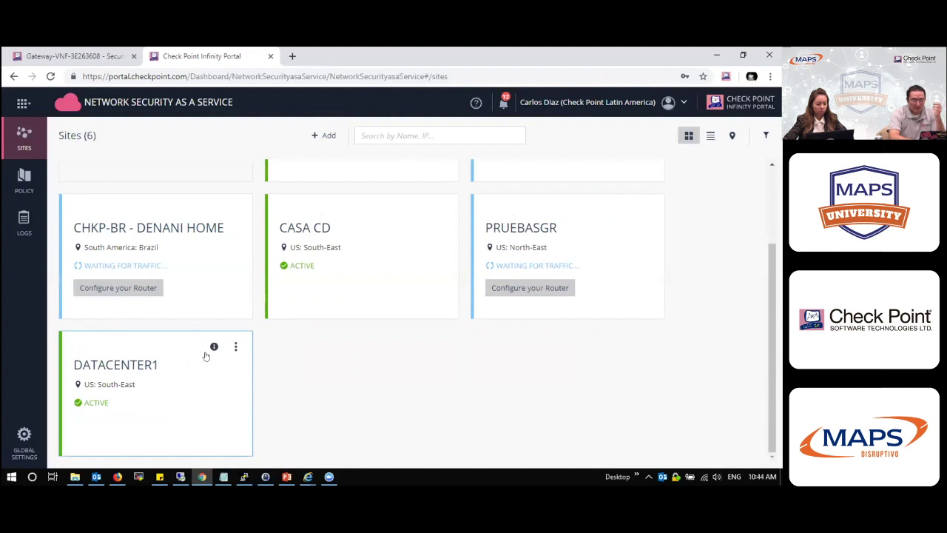
left_click(214, 347)
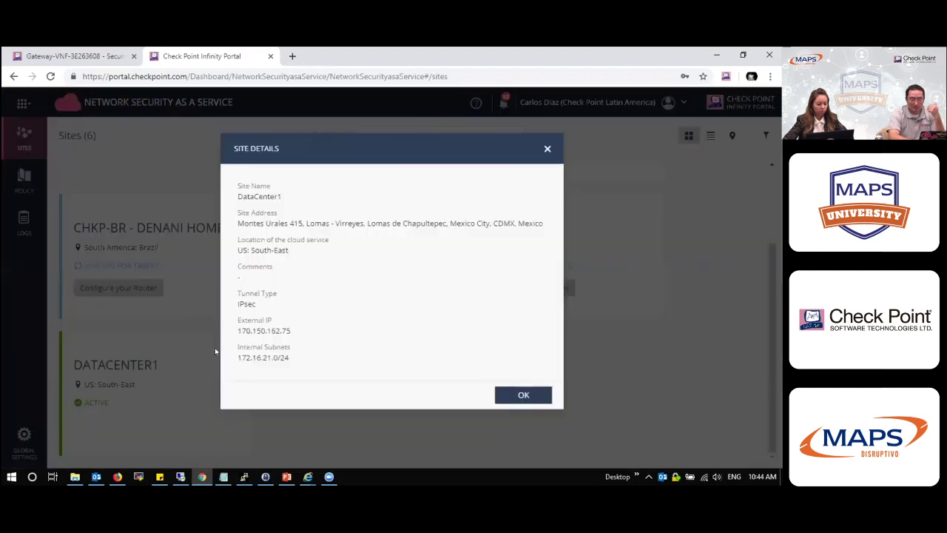
left_click(508, 392)
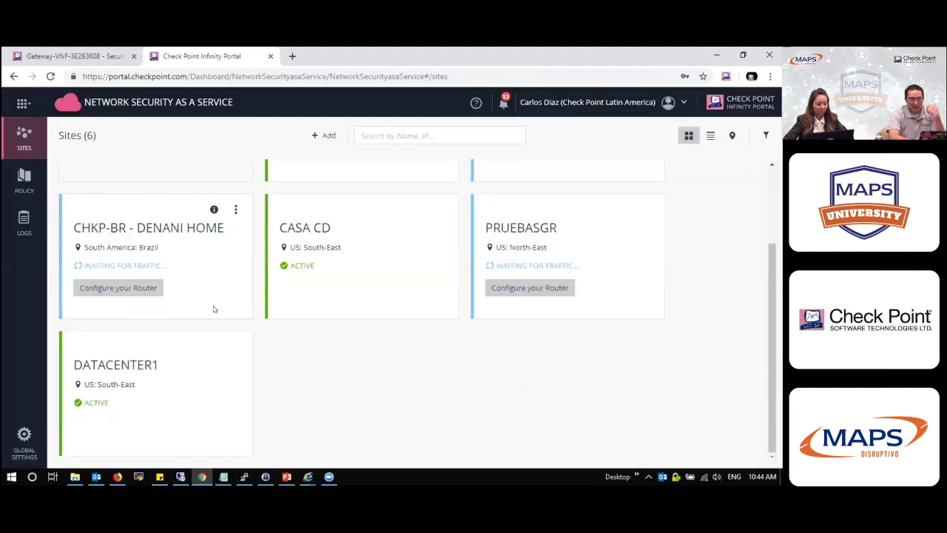
- Open the router configuration instructions for DataCenter1 and look over the device list and the generic IPsec properties
left_click(235, 346)
left_click(271, 368)
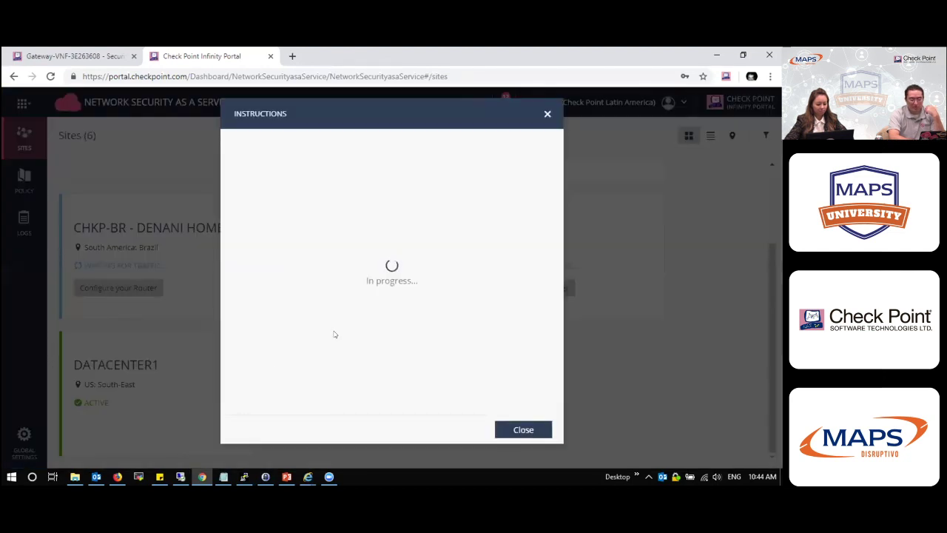
left_click(399, 161)
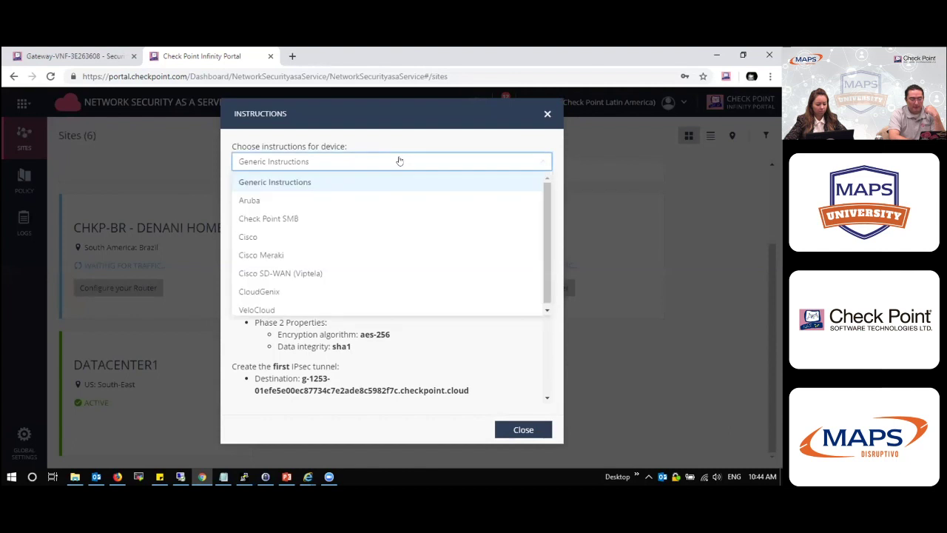
left_click(399, 161)
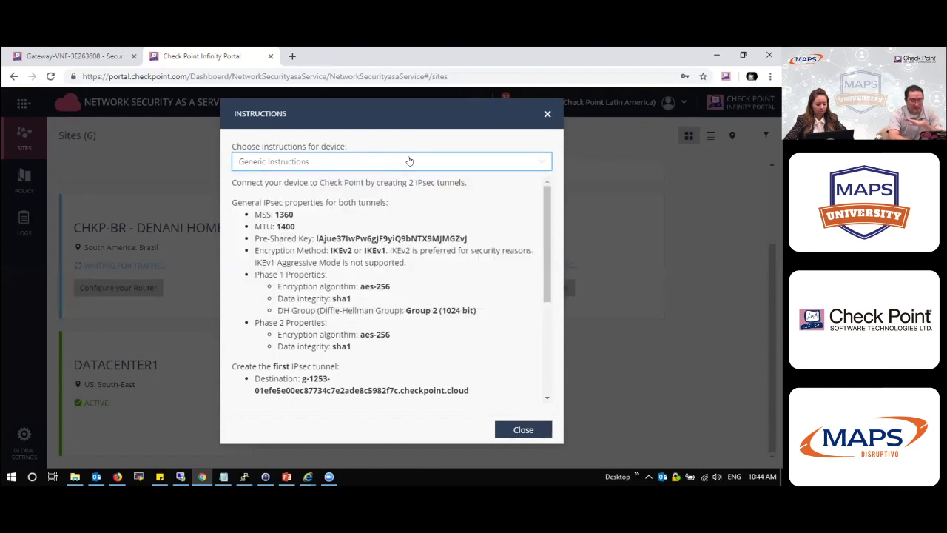
left_click_drag(547, 216, 530, 161)
- Show the Cisco instructions and read through the commands for authentication, Phase 1 and 2 policies, Crypto Map and connection tests
left_click(530, 161)
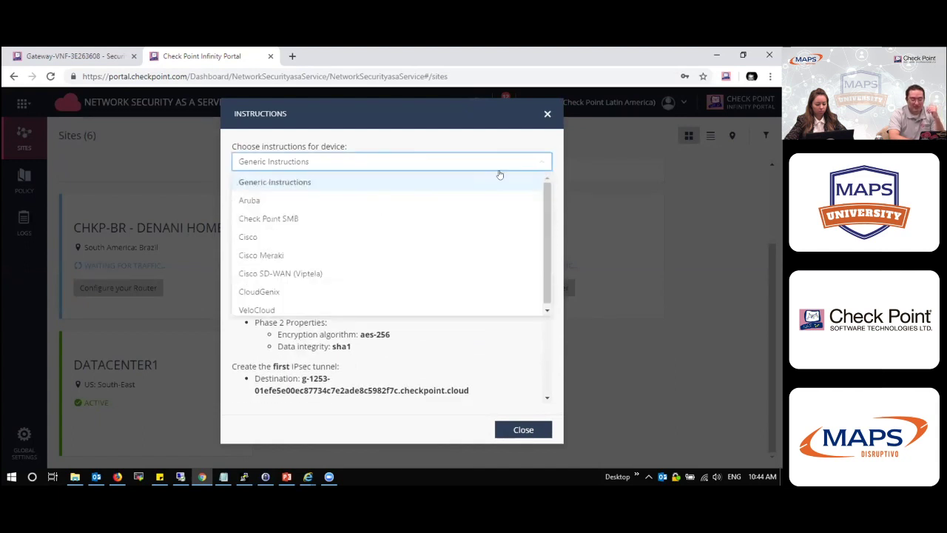
left_click(293, 238)
left_click_drag(250, 234, 534, 256)
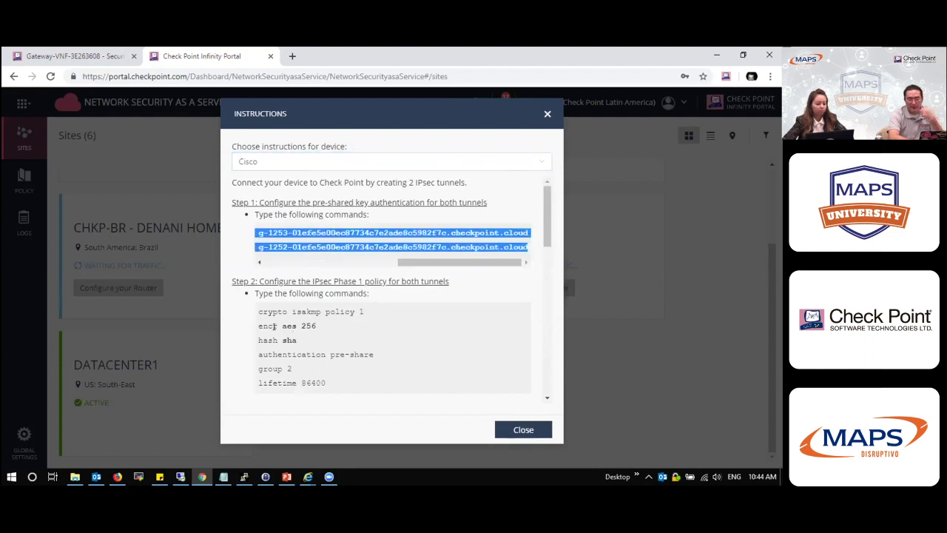
left_click_drag(260, 314, 333, 382)
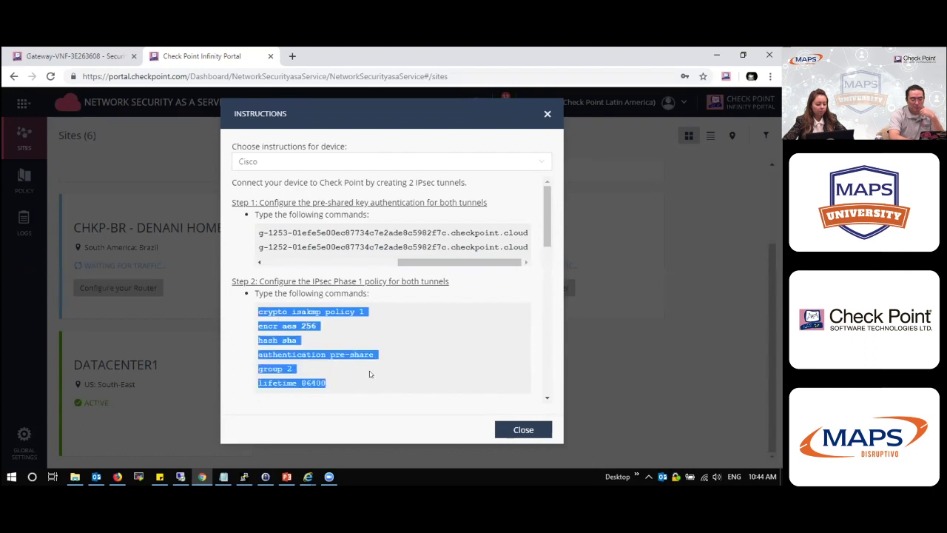
scroll(376, 373, "down", 3)
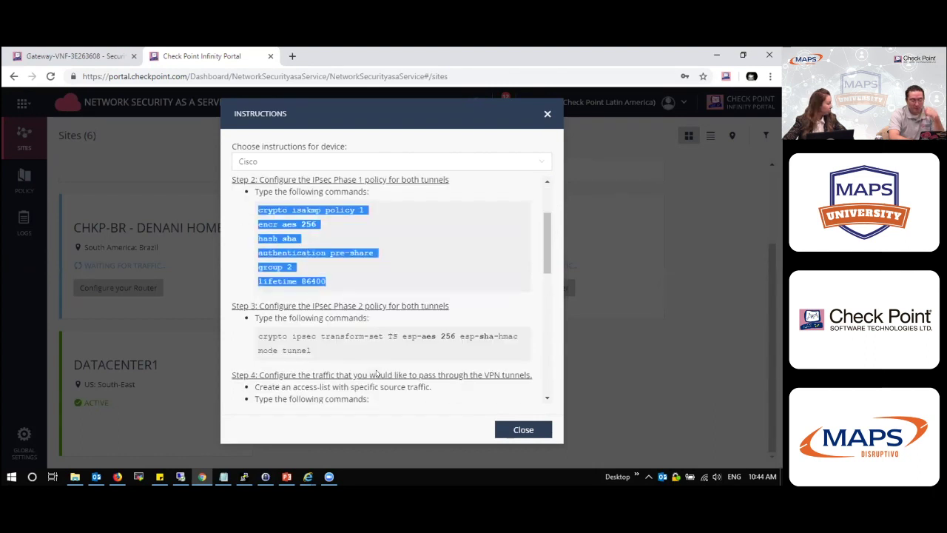
left_click_drag(258, 336, 308, 345)
scroll(308, 345, "down", 6)
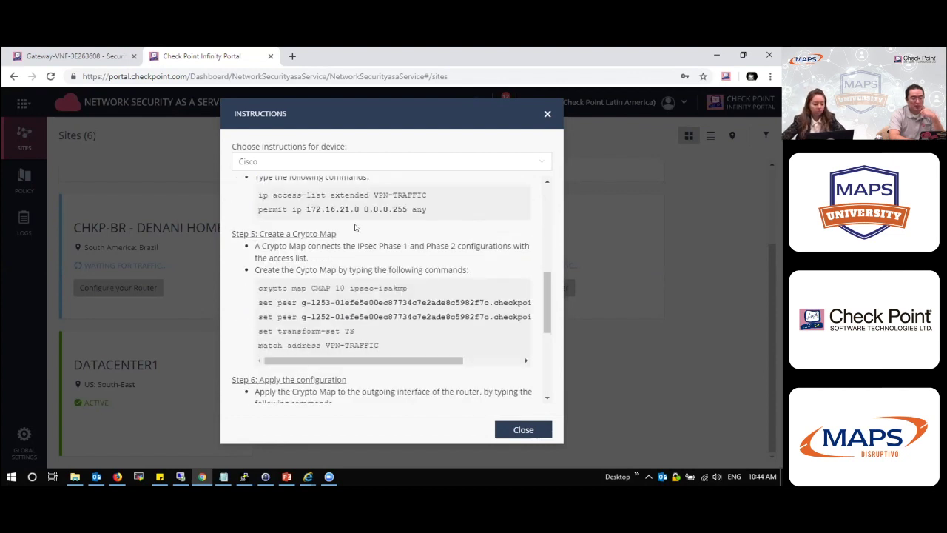
left_click_drag(550, 304, 554, 356)
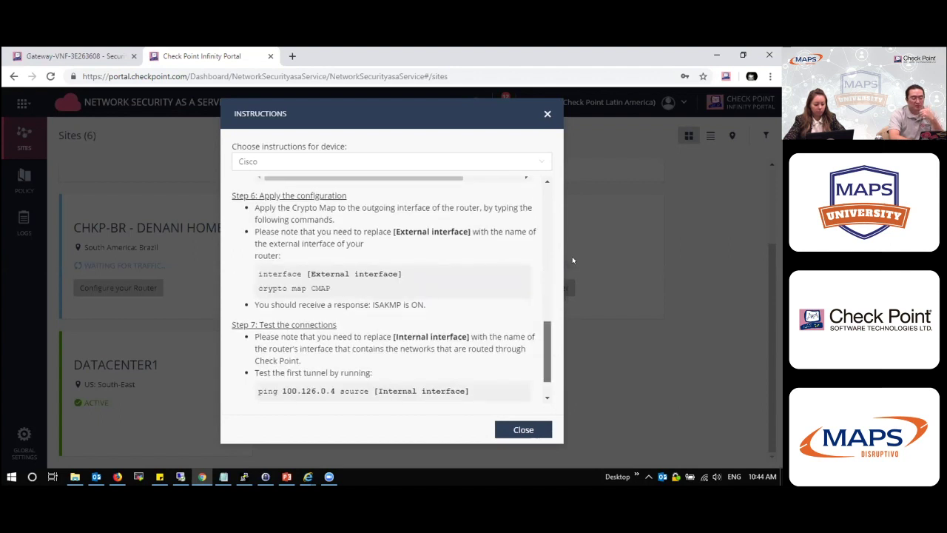
left_click_drag(572, 259, 547, 170)
- Show the VeloCloud instructions and look through their tunnel creation, branch enabling and monitoring sections
left_click(541, 169)
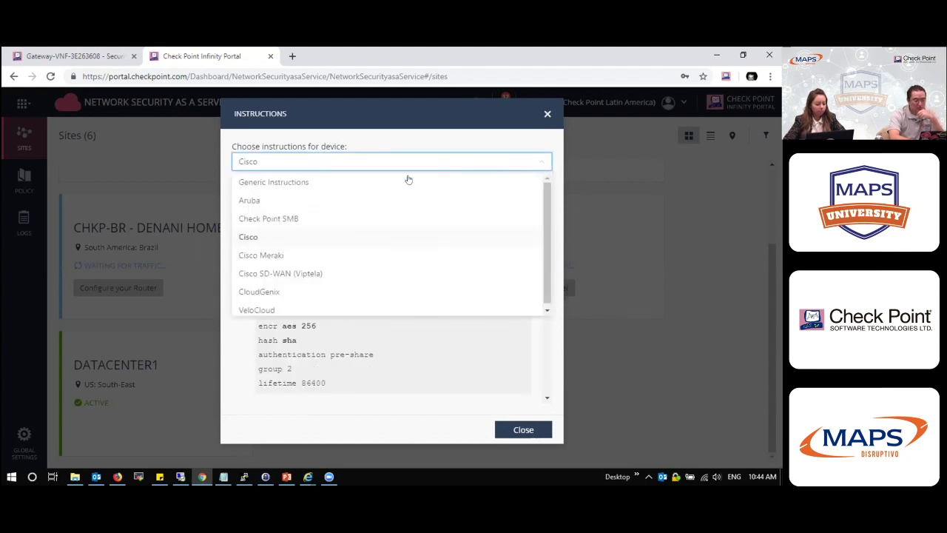
left_click(263, 307)
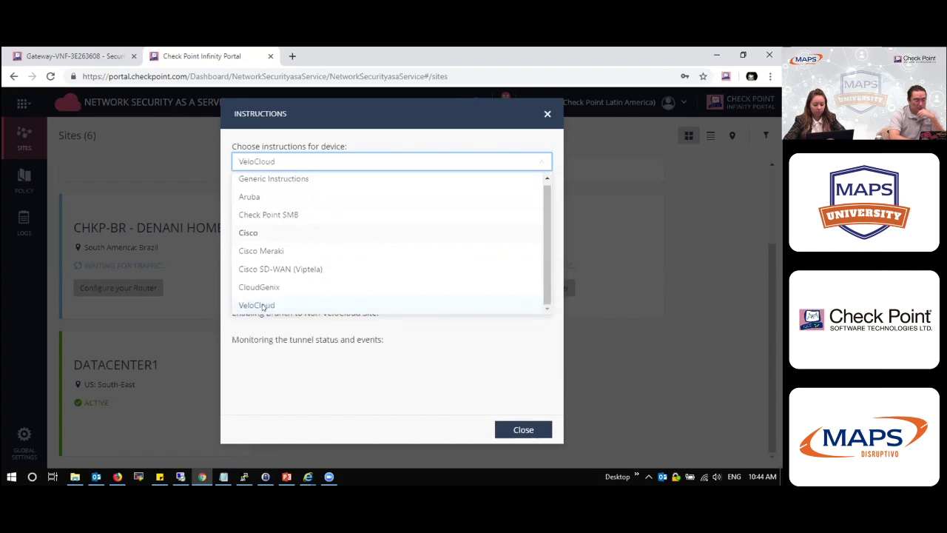
scroll(400, 237, "down", 10)
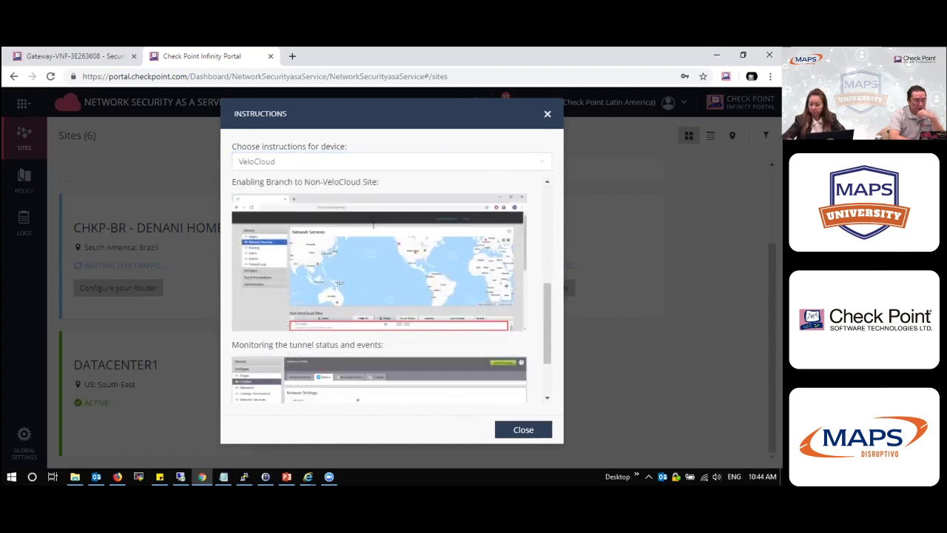
scroll(373, 226, "up", 12)
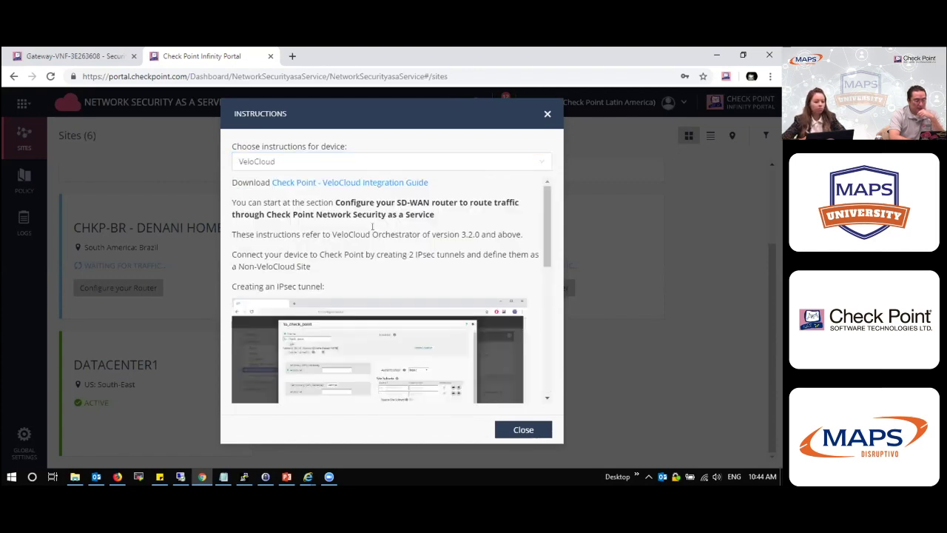
- Show the Check Point SMB instructions and read the steps for creating the IPsec tunnel
left_click(489, 161)
left_click(290, 222)
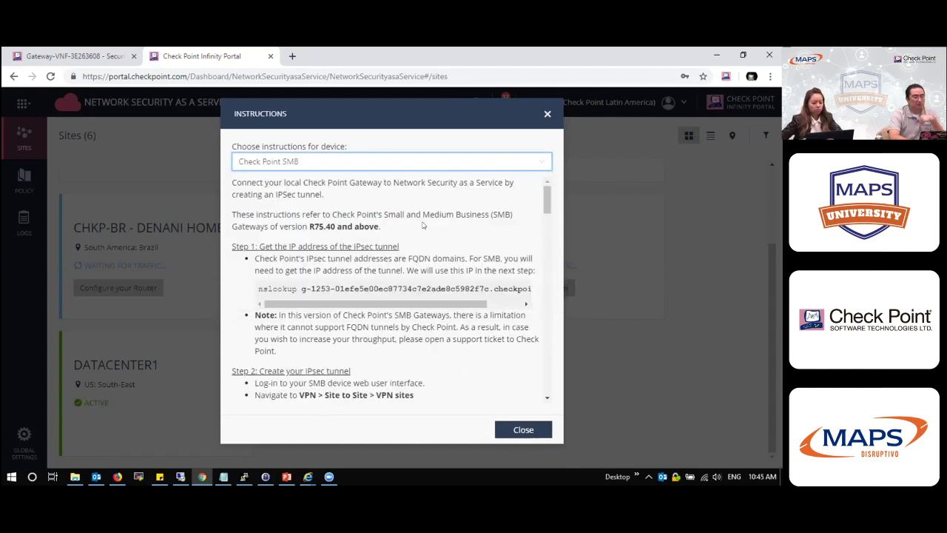
left_click_drag(546, 210, 542, 273)
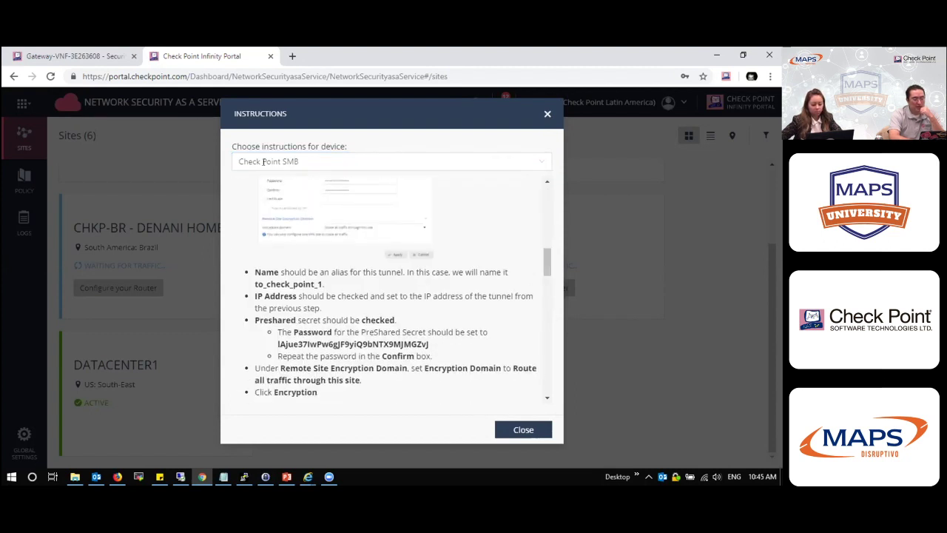
- Switch to the gateway's web interface, open the VPN site toNSAAS for editing and examine its IP address, authentication and encryption domain
left_click(82, 57)
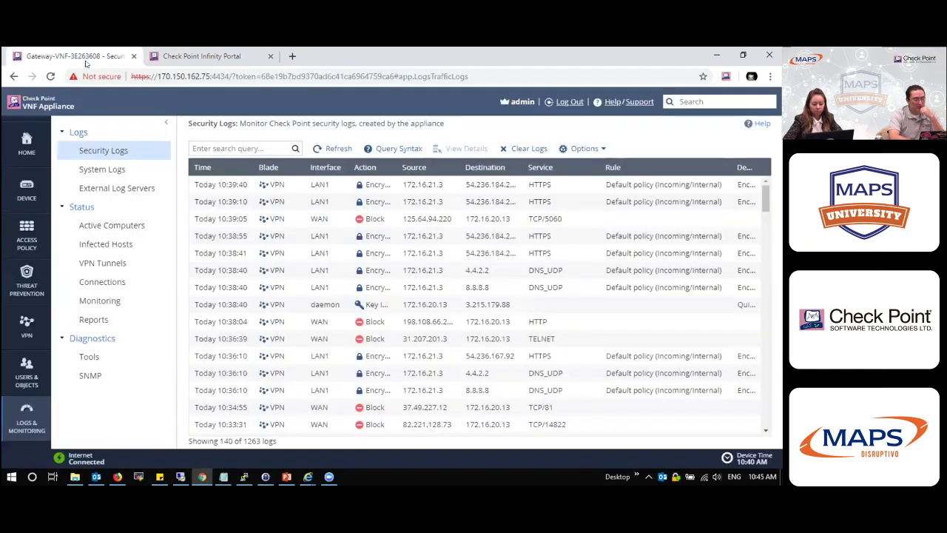
left_click(37, 318)
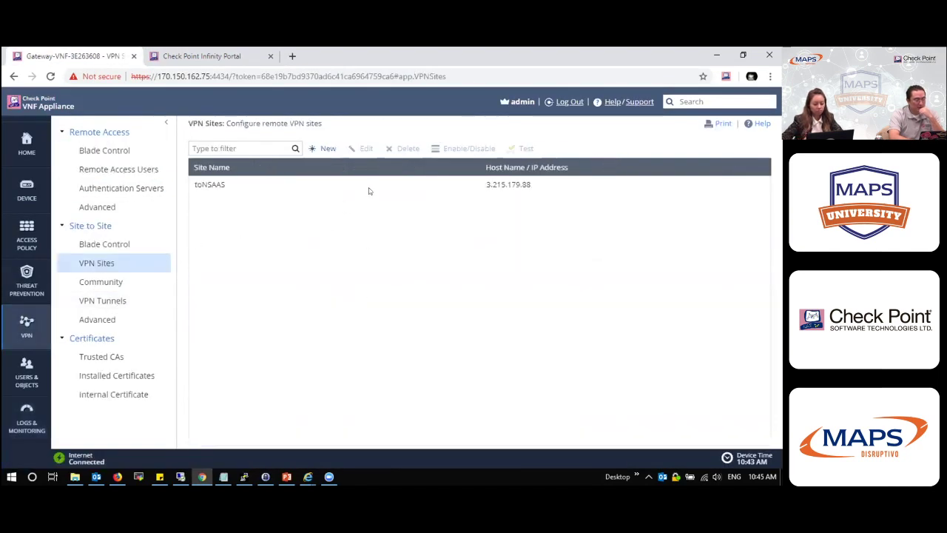
left_click(369, 190)
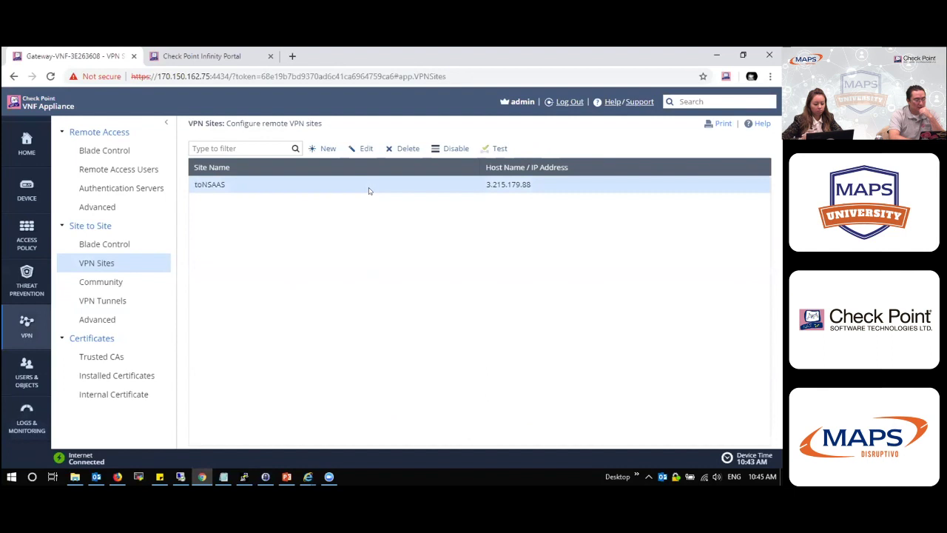
left_click(364, 151)
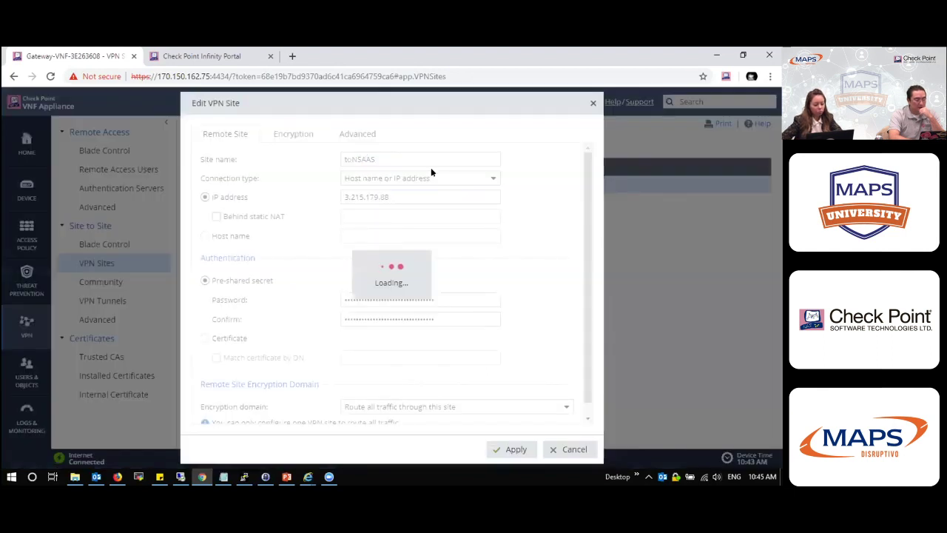
left_click_drag(413, 193, 349, 196)
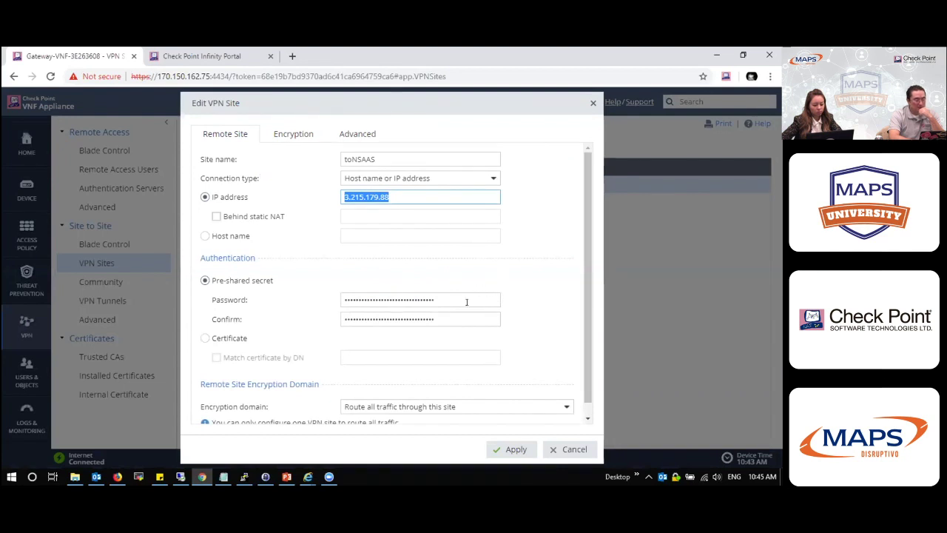
scroll(468, 300, "down", 1)
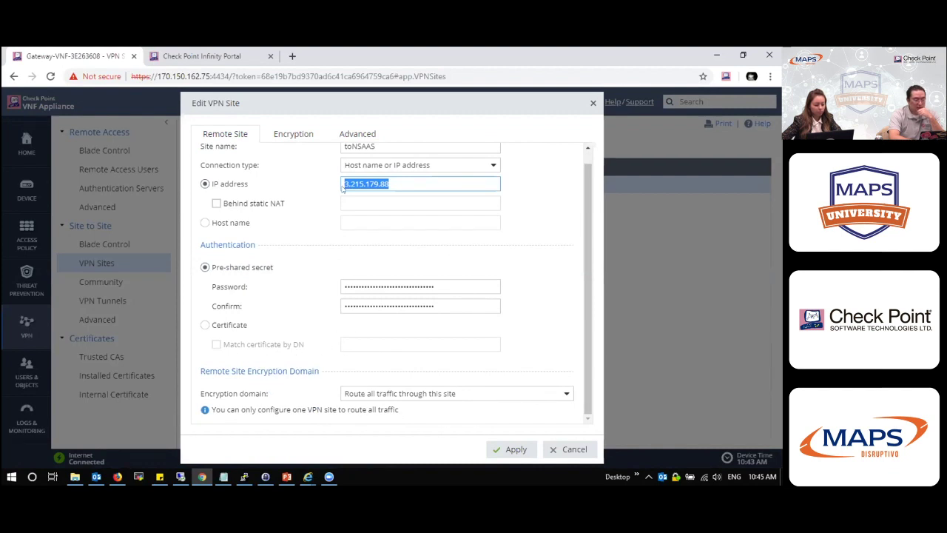
- Review the VPN site's Phase 1 and Phase 2 encryption settings and close the site without saving changes
left_click(292, 118)
left_click(285, 131)
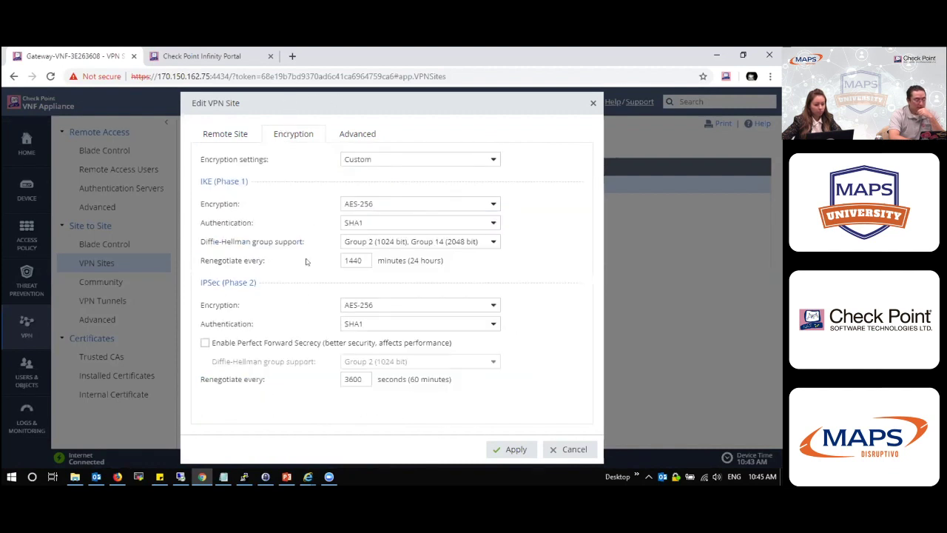
left_click(359, 133)
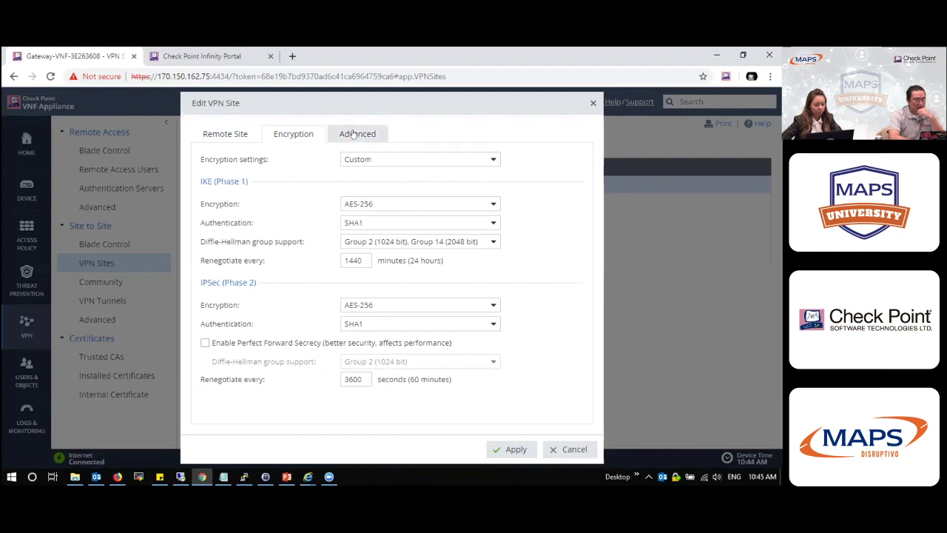
left_click(572, 449)
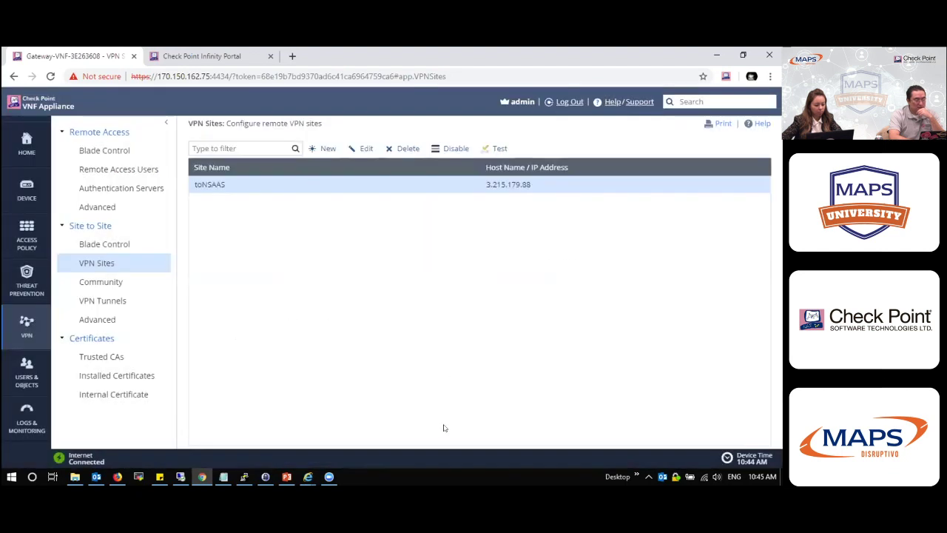
- Switch to the Remote Desktop Connection session and open a new tab in its browser
left_click(181, 477)
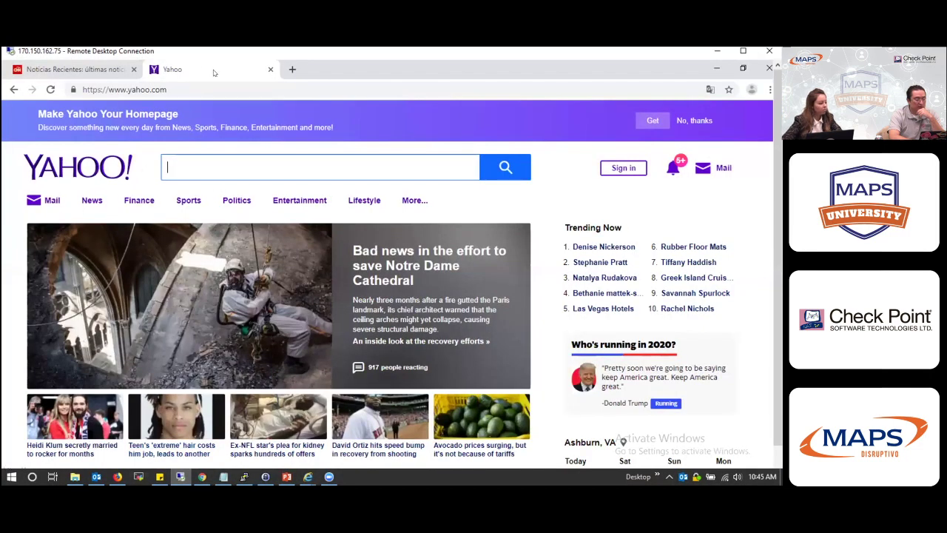
left_click(294, 70)
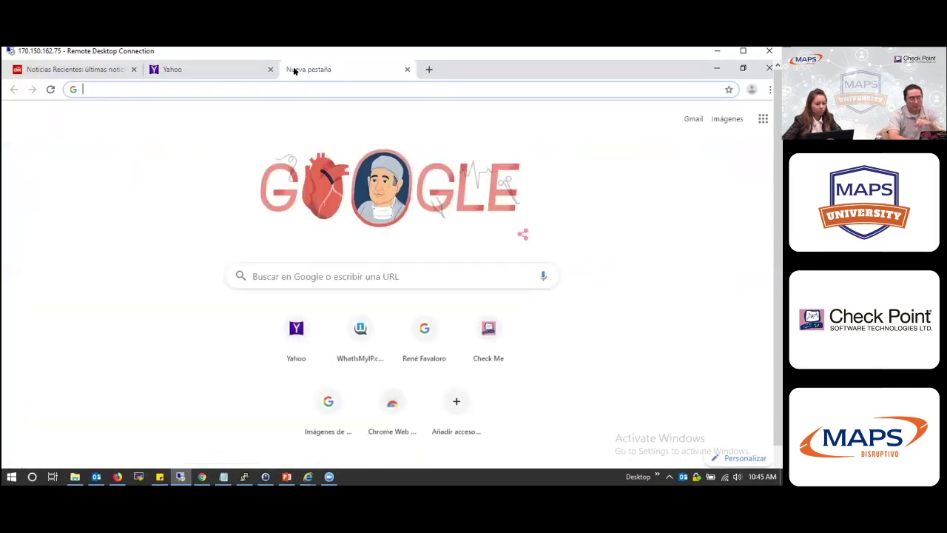
type("www.chec")
key("BackSpace")
key("BackSpace")
key("BackSpace")
key("BackSpace")
key("BackSpace")
key("BackSpace")
key("BackSpace")
key("BackSpace")
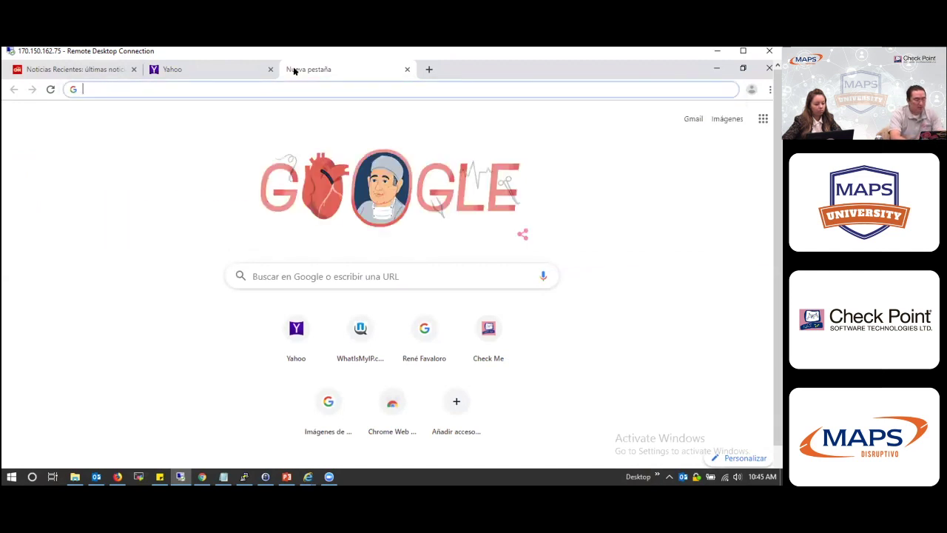
type("checkpo")
key("BackSpace")
type("me")
key("Return")
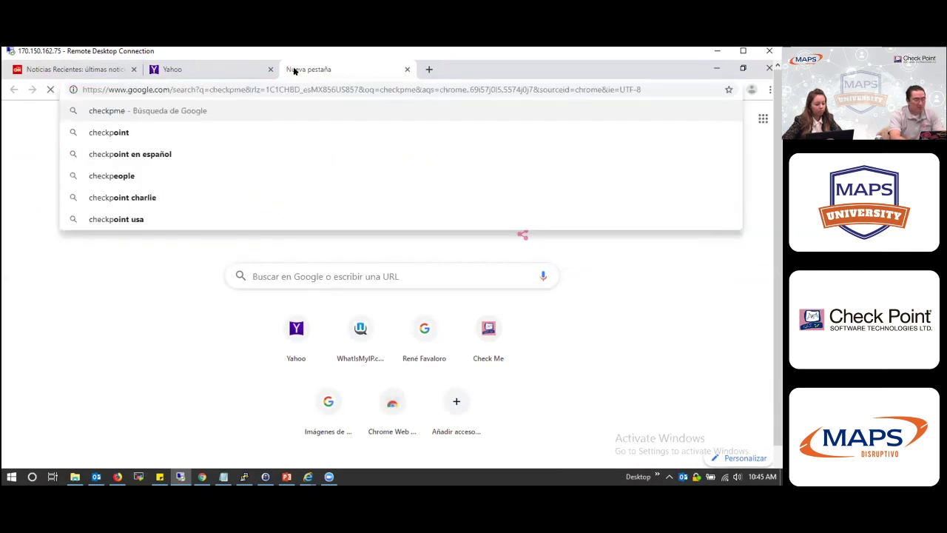
left_click(112, 244)
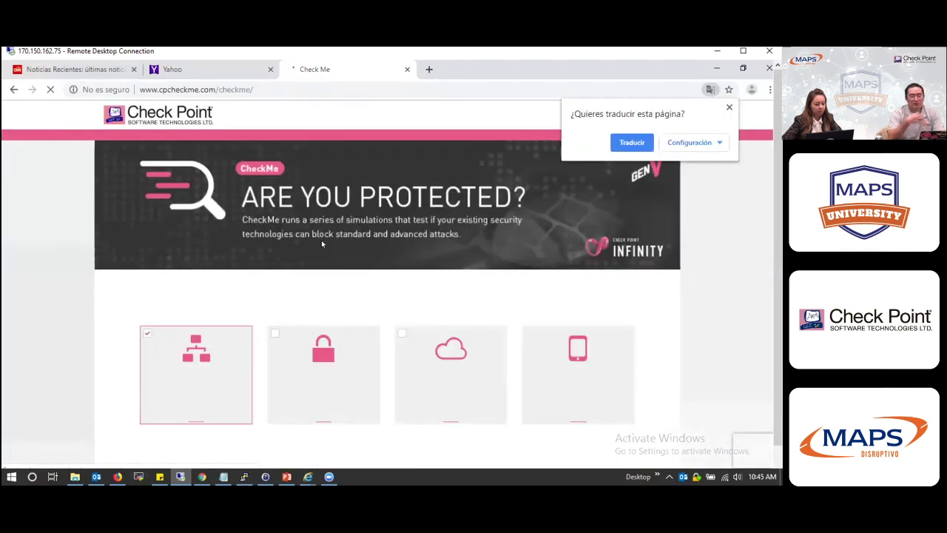
- Accept the Terms and Conditions and start the CheckMe security check for the Network target
scroll(645, 273, "down", 2)
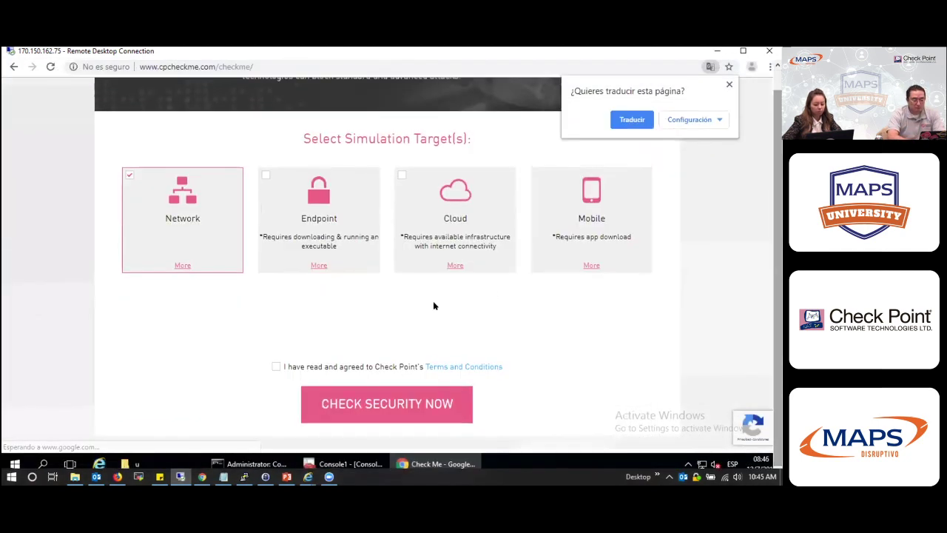
left_click(273, 366)
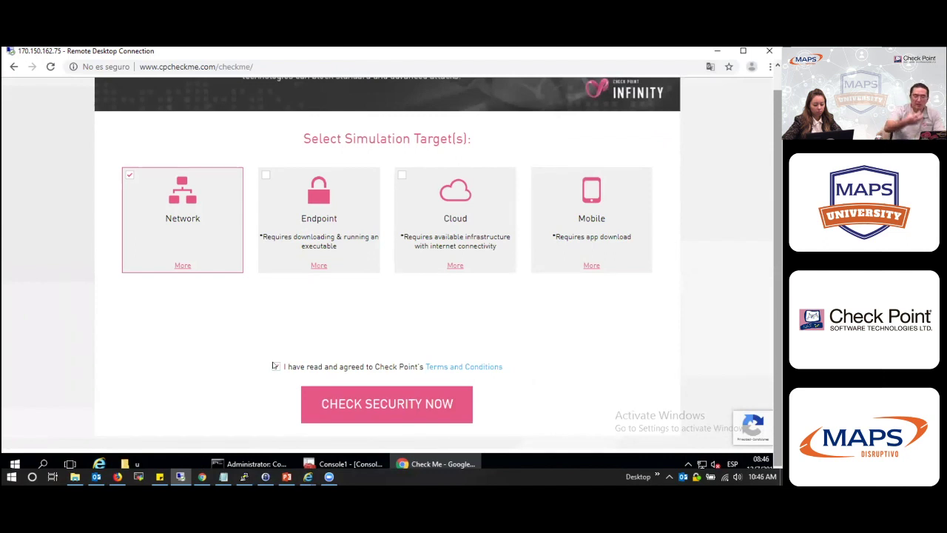
left_click(275, 366)
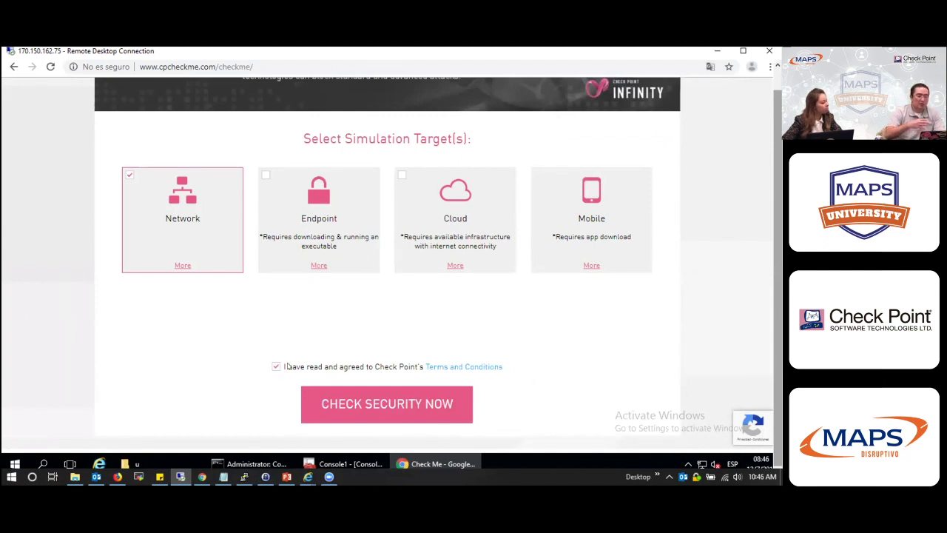
left_click(344, 400)
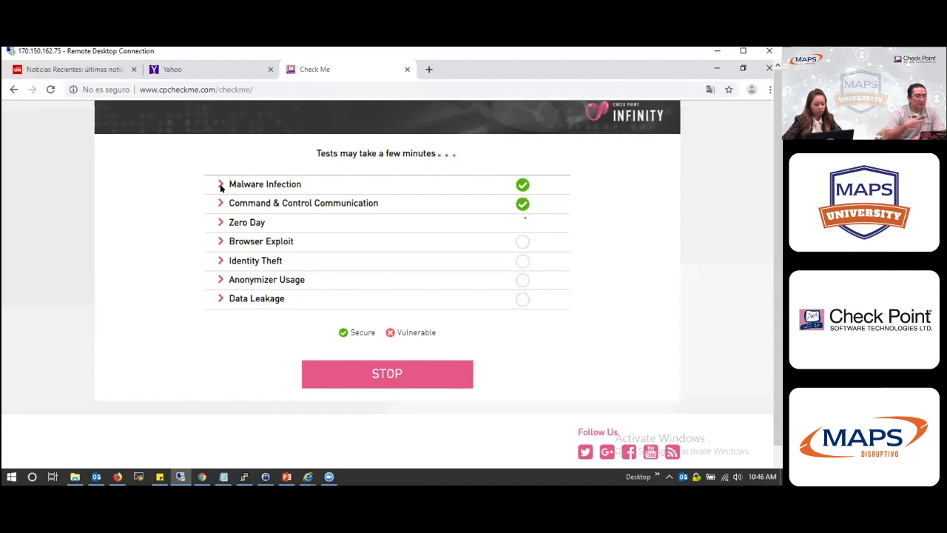
- Switch to the Command Prompt in the remote session and launch a management console with the mmc command
scroll(780, 245, "down", 1)
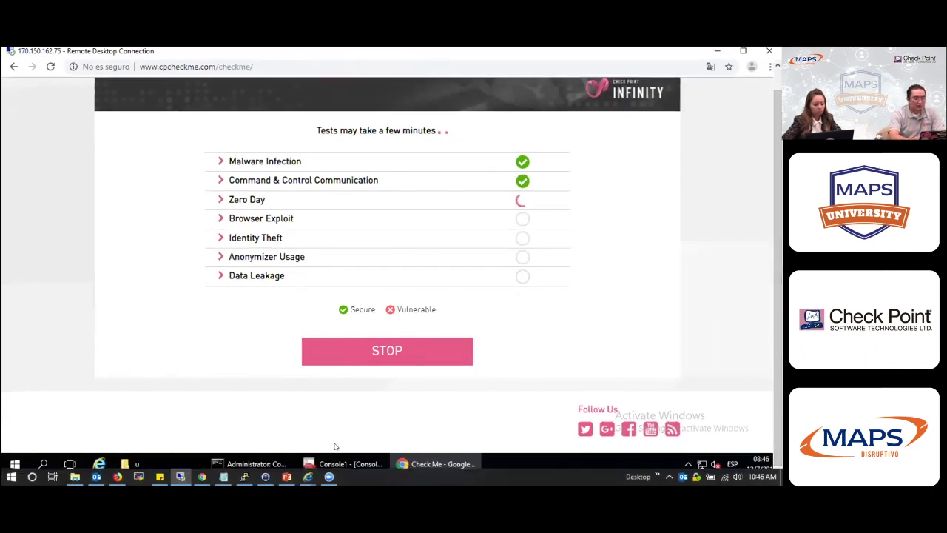
left_click(259, 464)
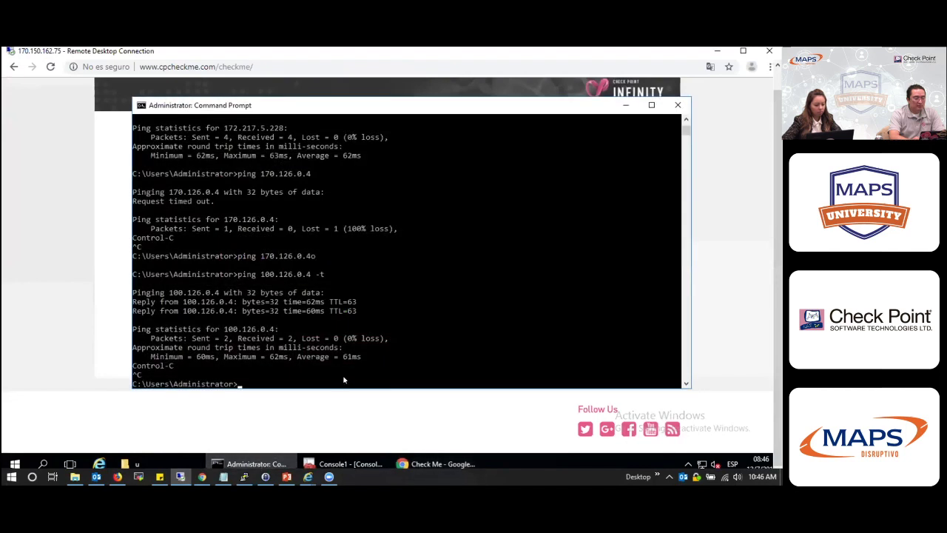
type("mmc")
key("Return")
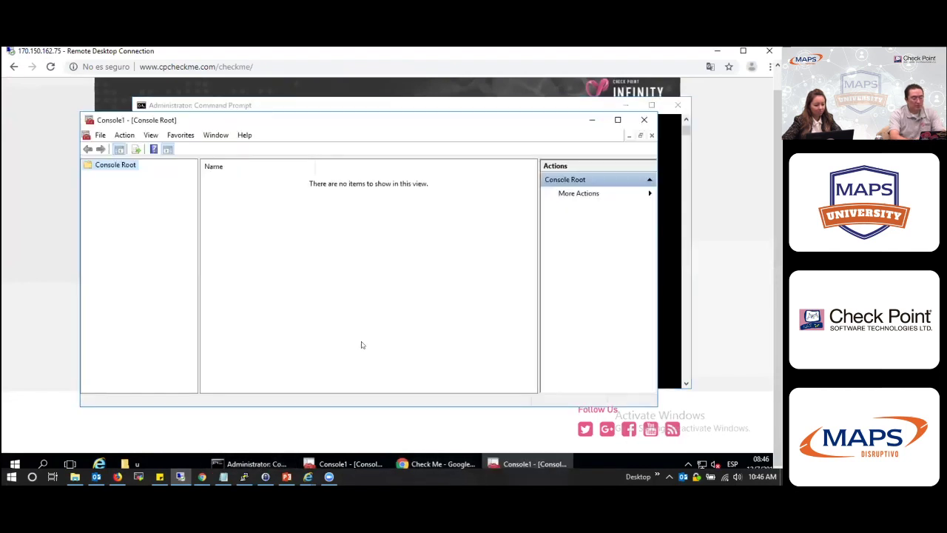
- Add the Certificates snap-in for the current user account to the empty console
left_click(100, 135)
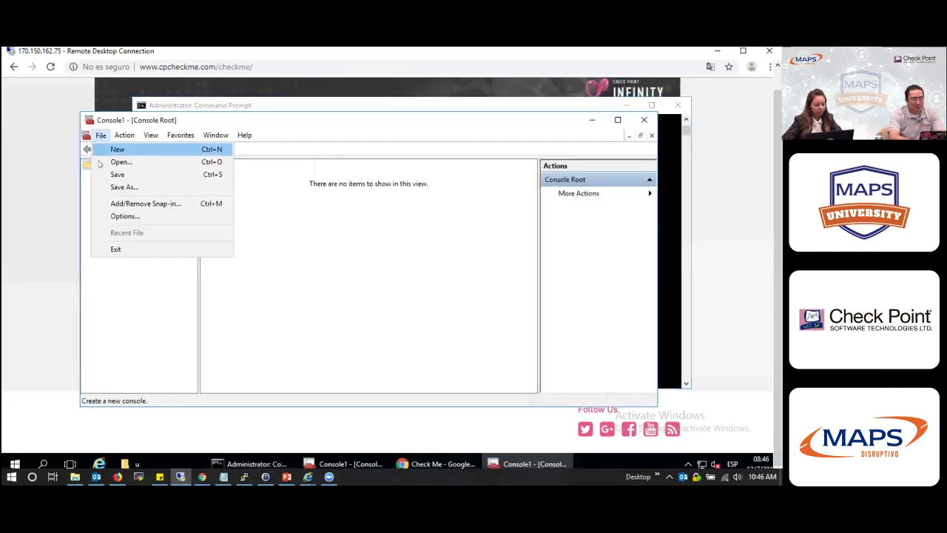
left_click(126, 205)
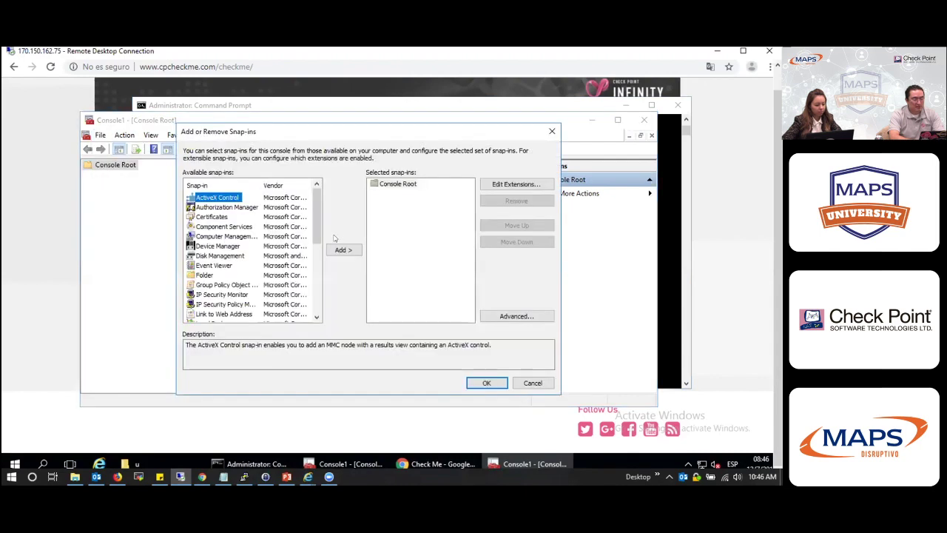
left_click(227, 207)
left_click(234, 216)
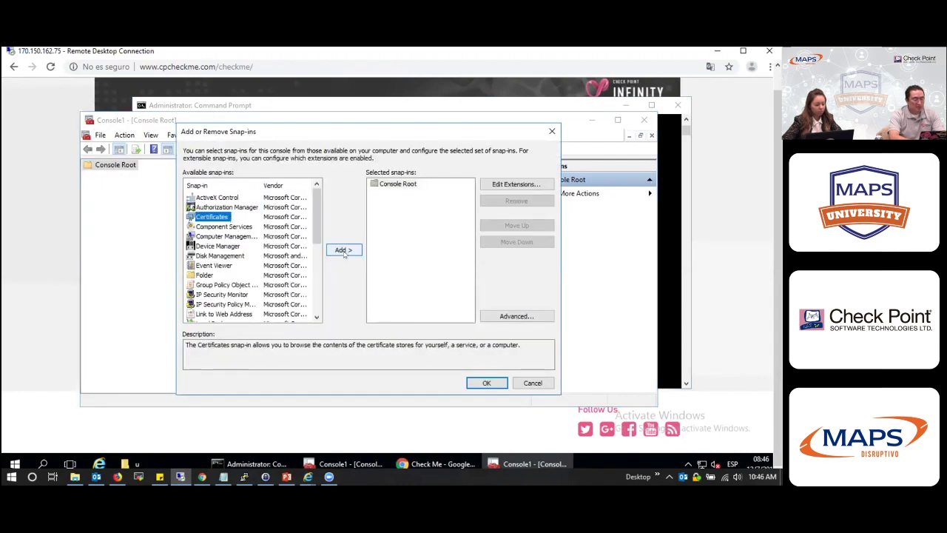
left_click(343, 249)
left_click(231, 191)
left_click(405, 340)
left_click(362, 341)
left_click(231, 180)
left_click(399, 340)
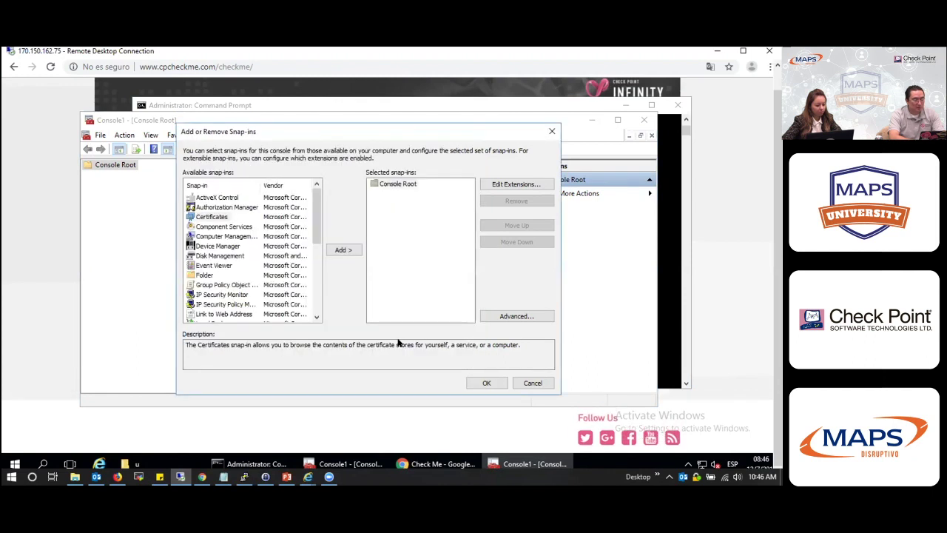
left_click(482, 383)
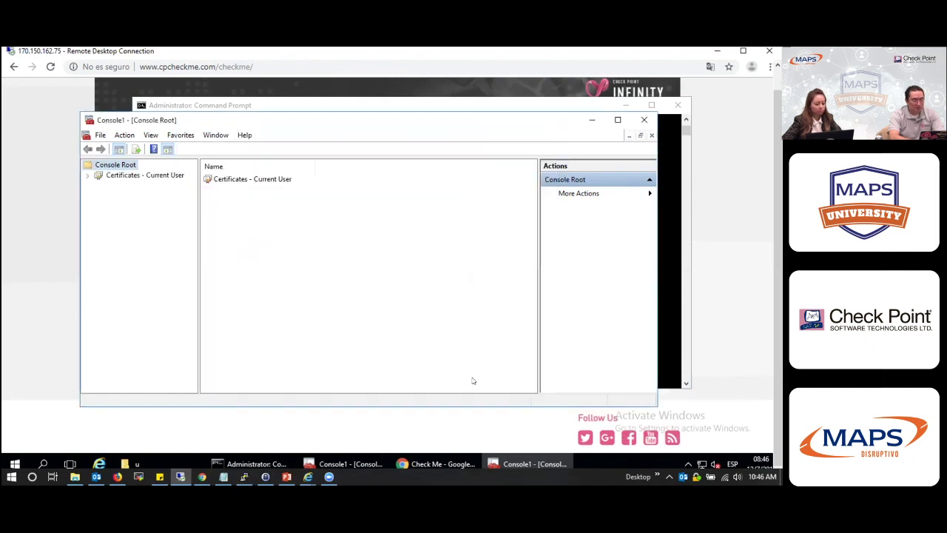
- Look through the current user's Trusted Root Certification Authorities certificates and locate HTTPS_Inspection_by_Check_Point
left_click(89, 174)
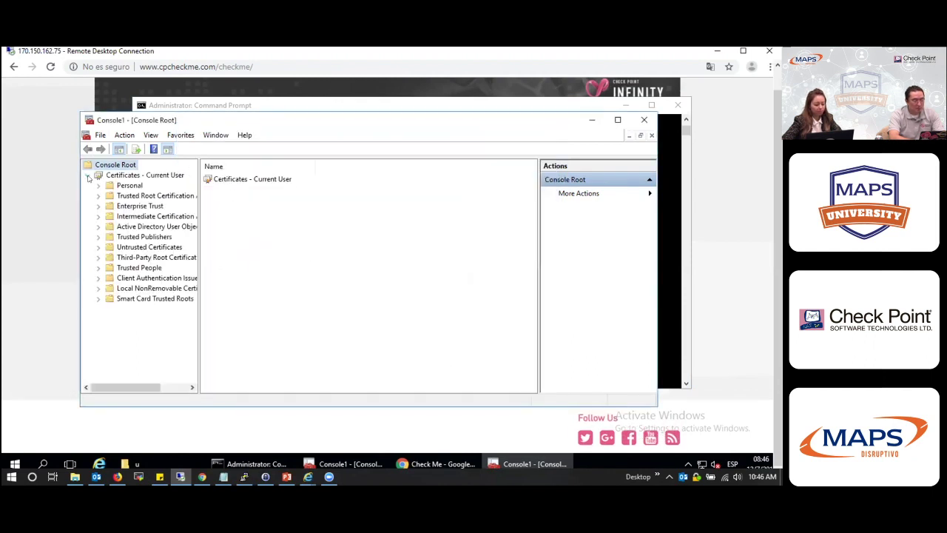
left_click(144, 194)
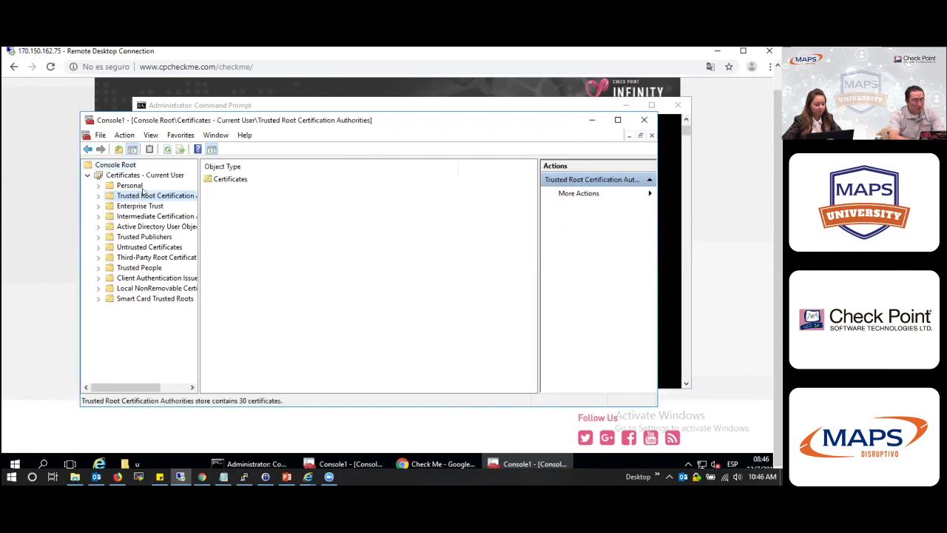
double_click(230, 180)
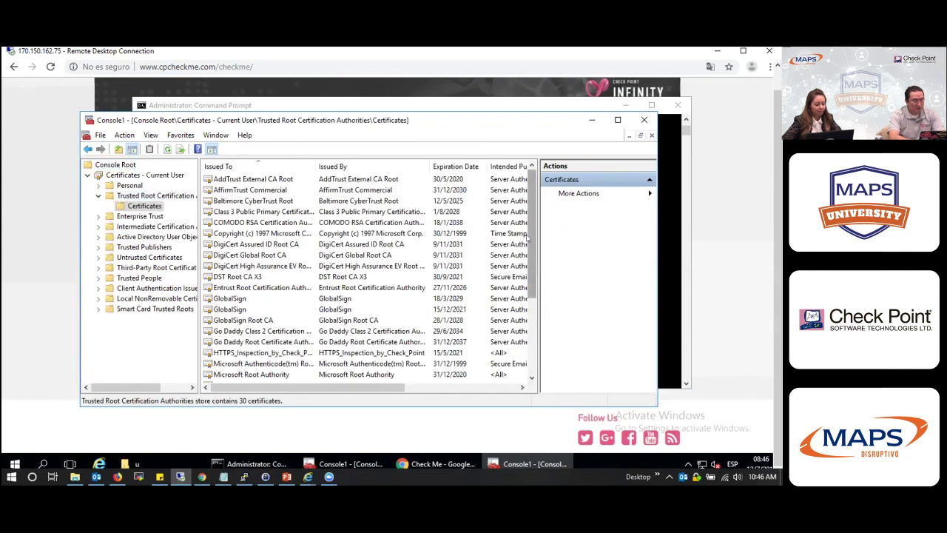
left_click_drag(529, 237, 527, 264)
scroll(532, 309, "down", 2)
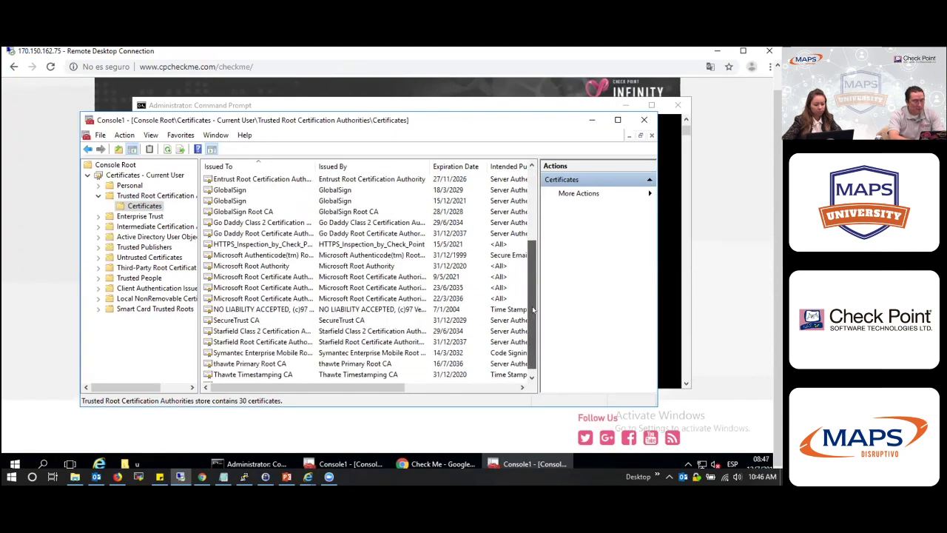
scroll(532, 309, "down", 1)
scroll(532, 309, "up", 4)
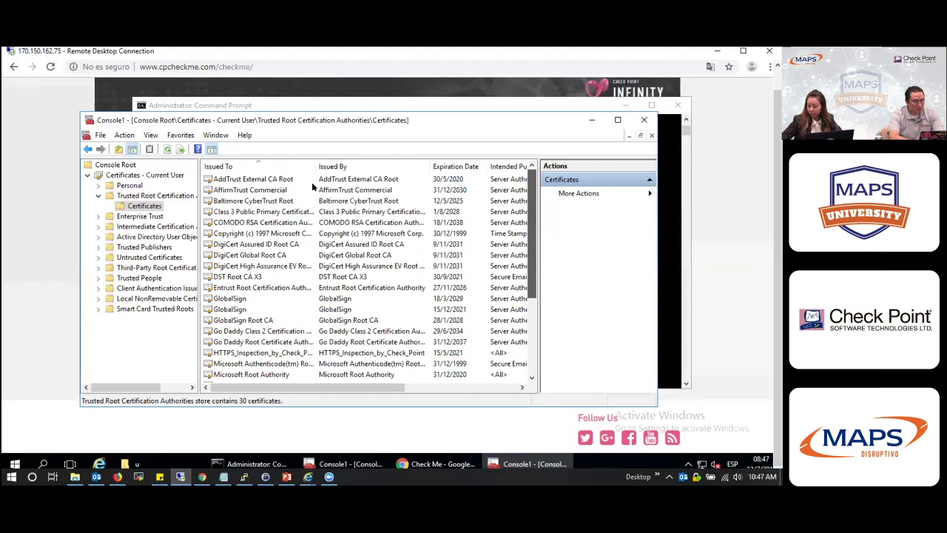
scroll(532, 222, "down", 1)
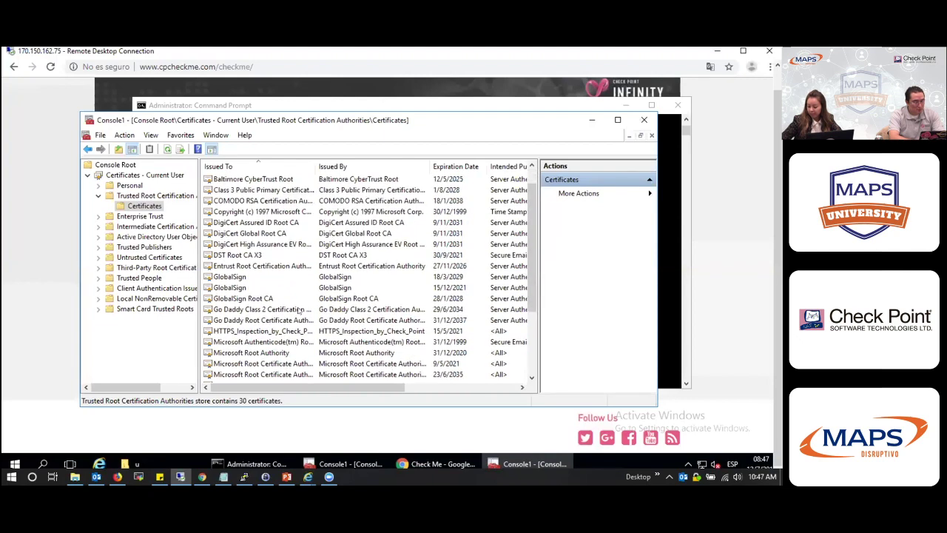
left_click(237, 333)
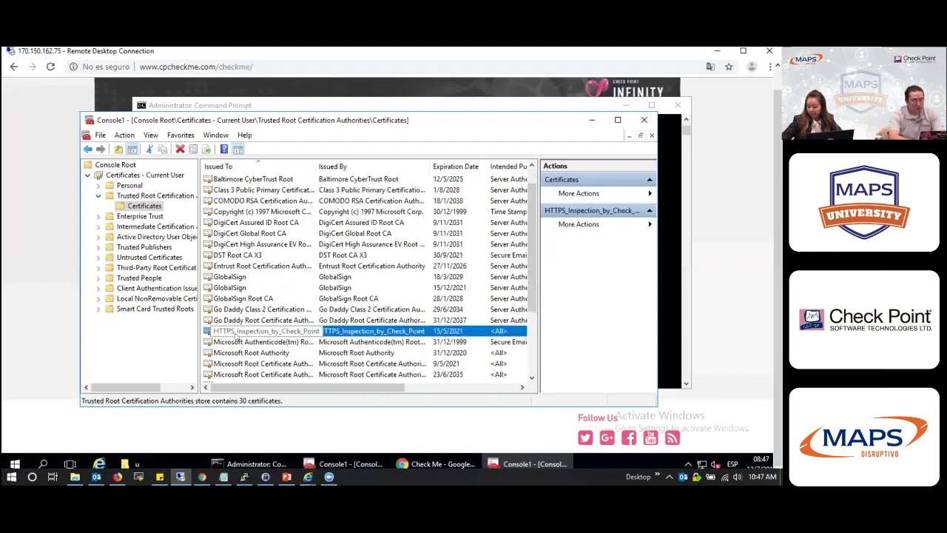
- Return to the CheckMe results and examine the test details for Malware Infection and Command & Control Communication
left_click(39, 361)
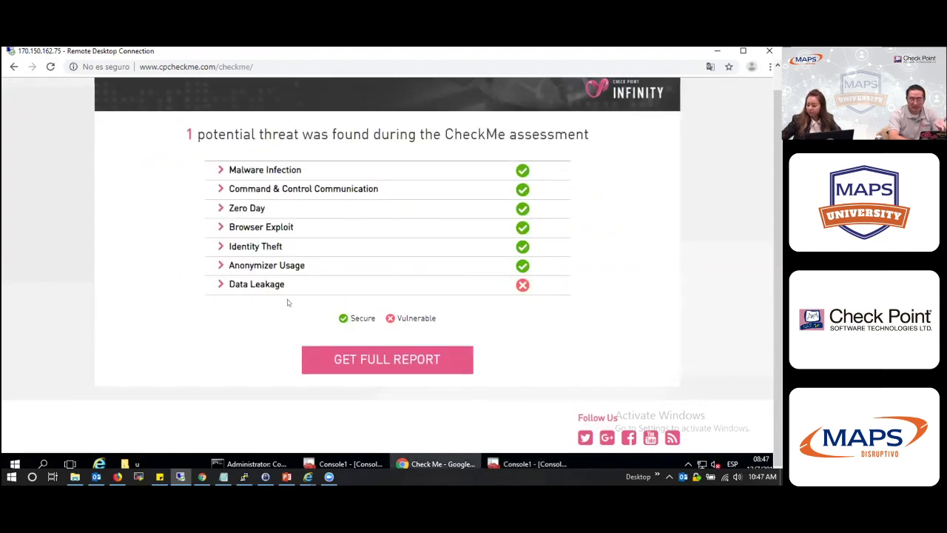
left_click(219, 170)
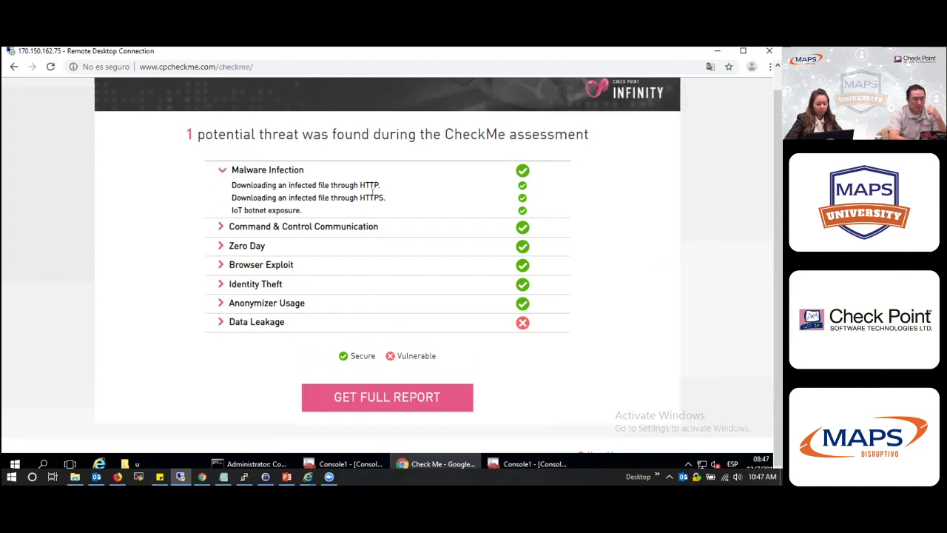
left_click(219, 227)
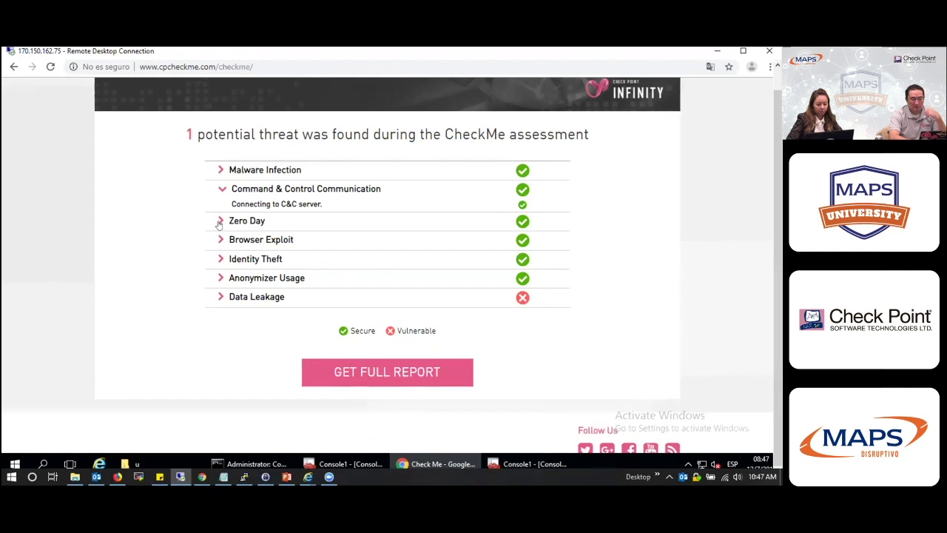